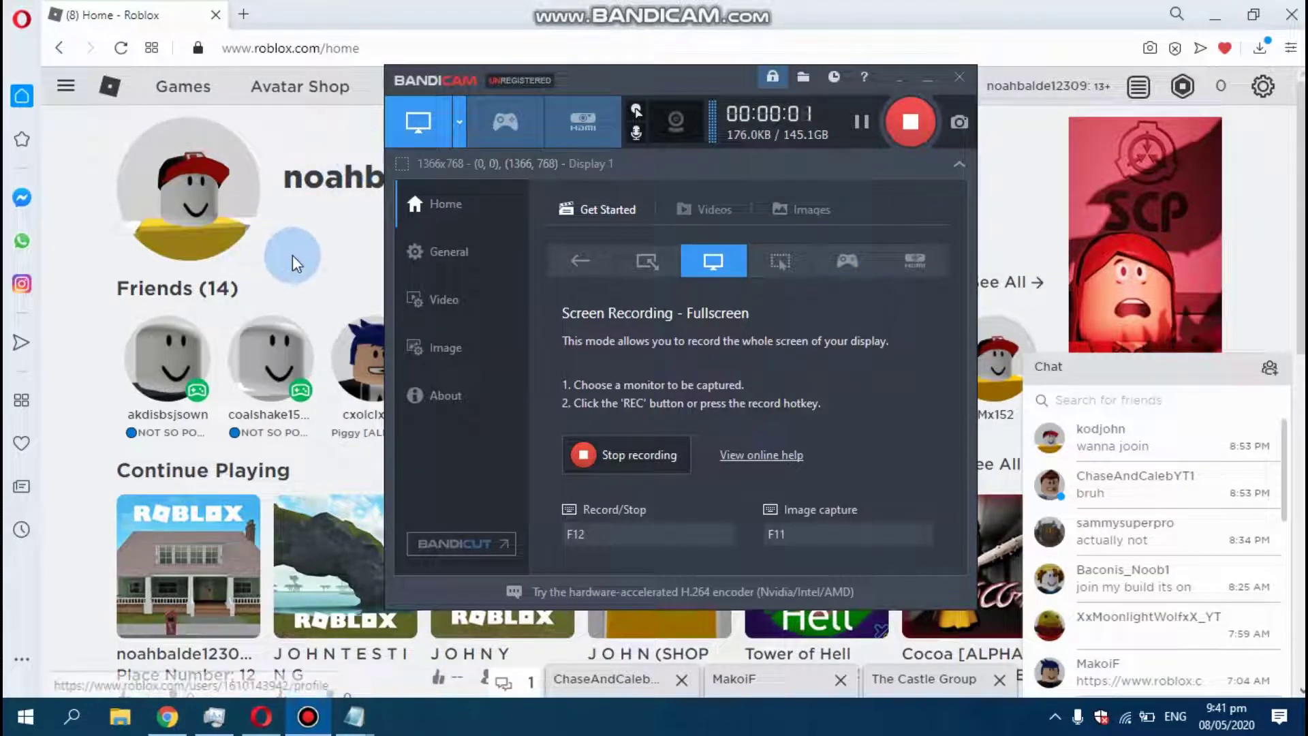
Step: Close the friend and group chats, collapse the chat panel, and go to Create
{"action": "left_click", "coordinate": [302, 259]}
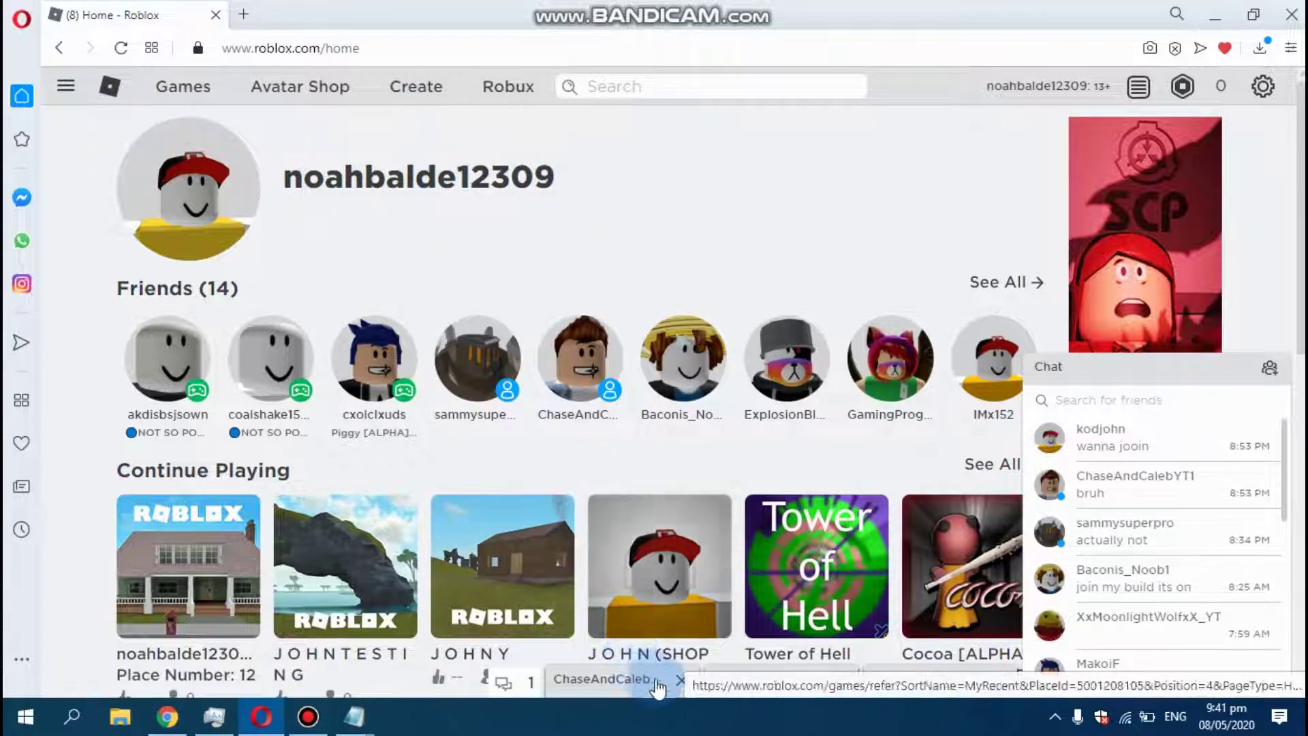
{"action": "left_click", "coordinate": [844, 685]}
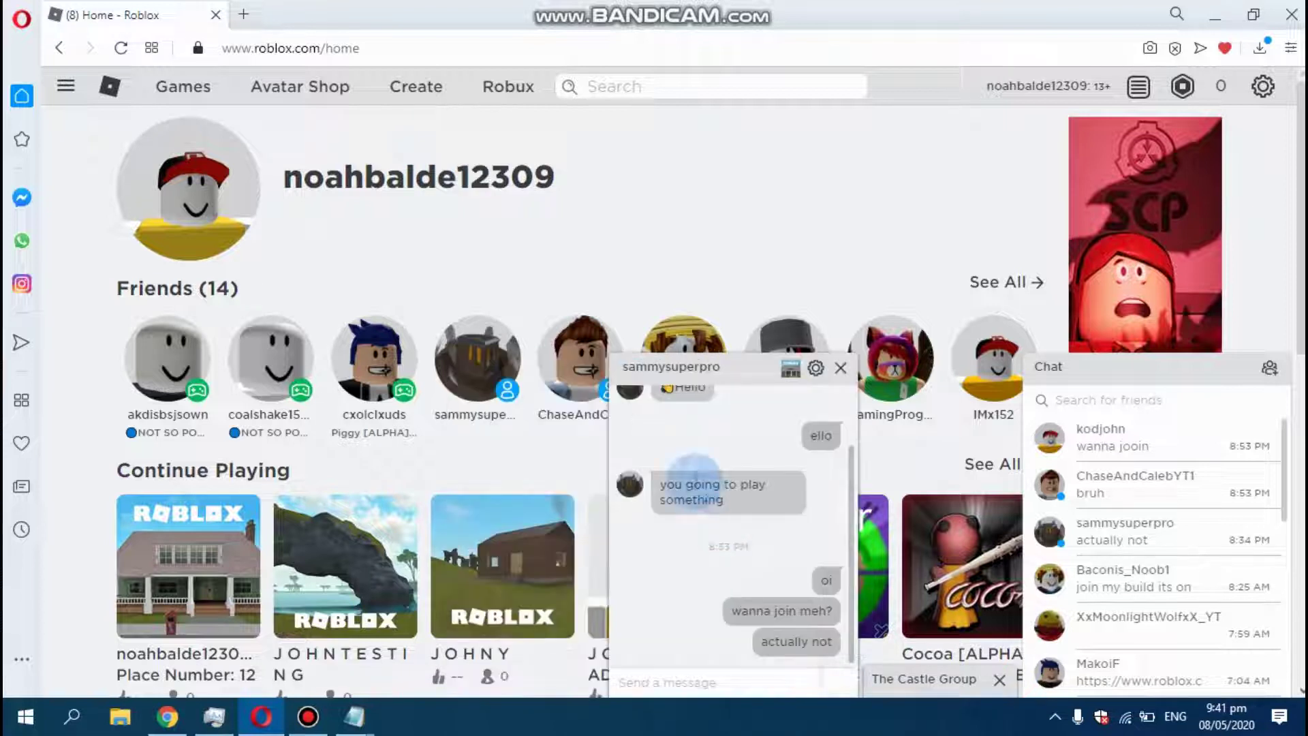
{"action": "left_click", "coordinate": [842, 369]}
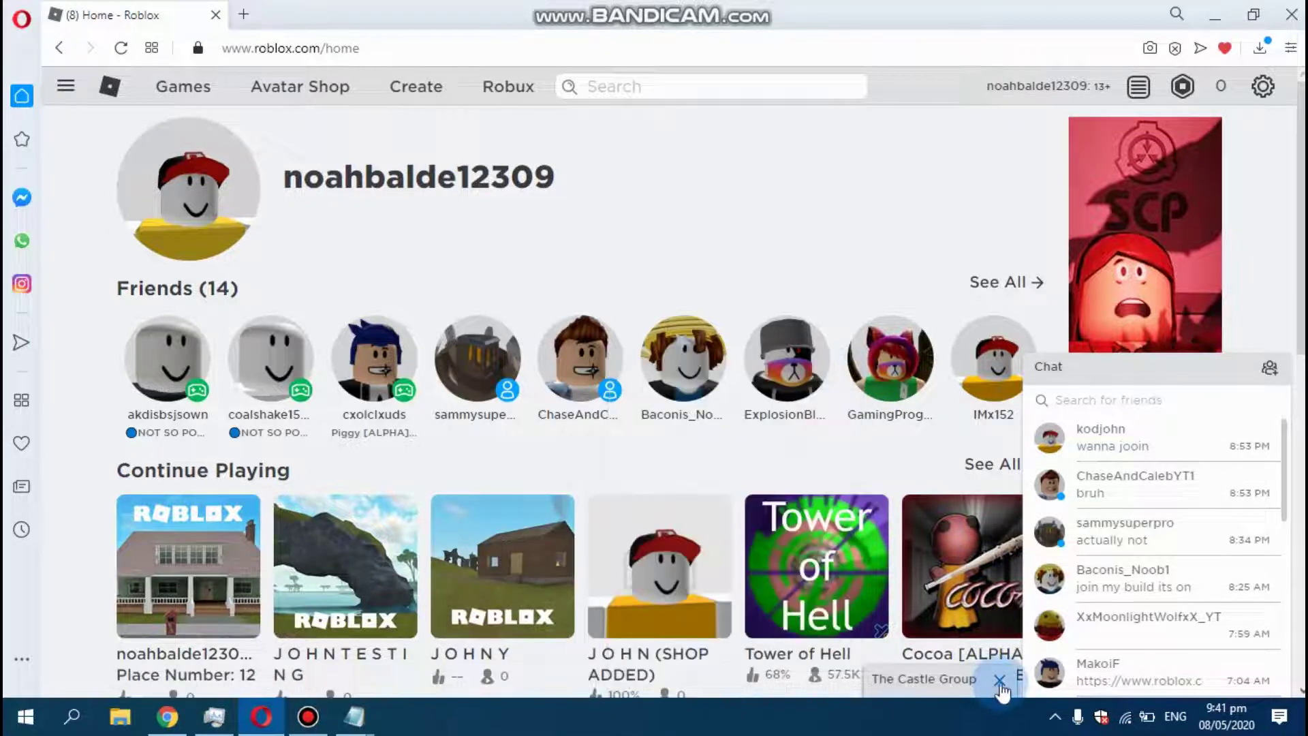
{"action": "left_click", "coordinate": [1056, 369]}
{"action": "left_click", "coordinate": [417, 94]}
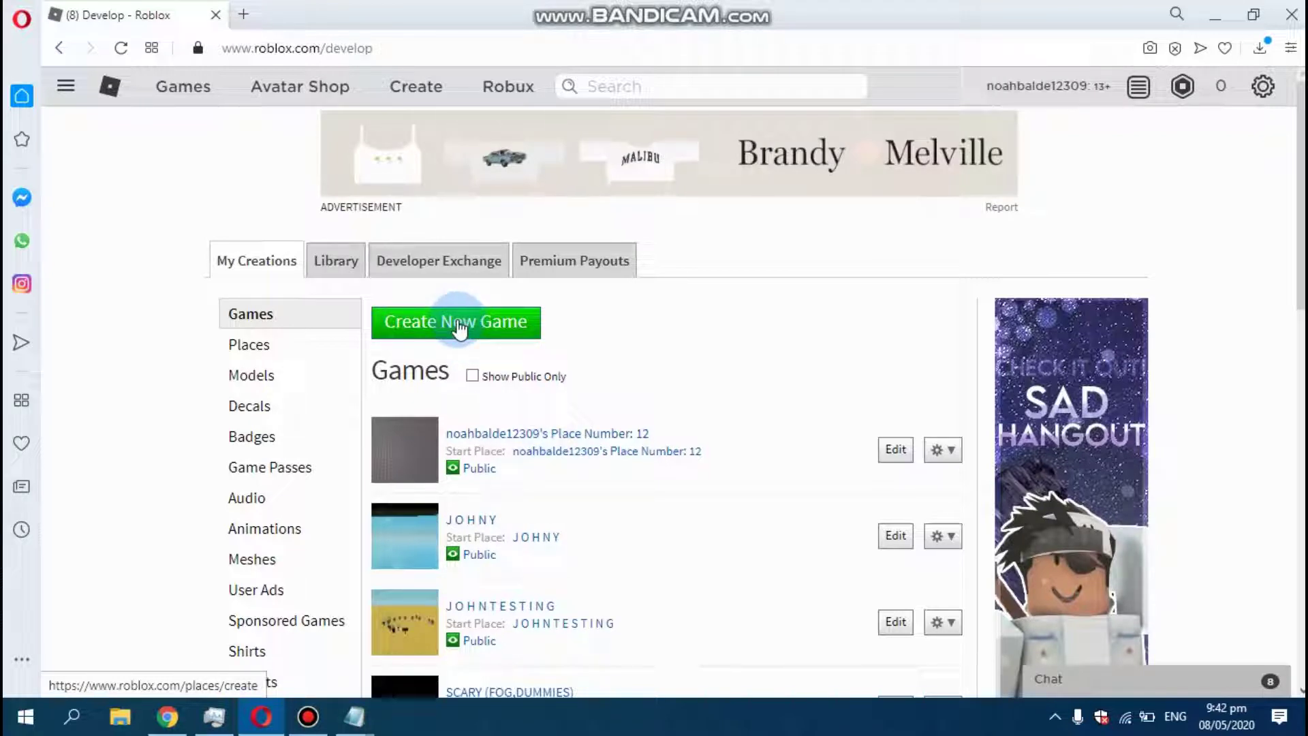
{"action": "scroll", "coordinate": [465, 462], "scroll_direction": "down", "scroll_amount": 4}
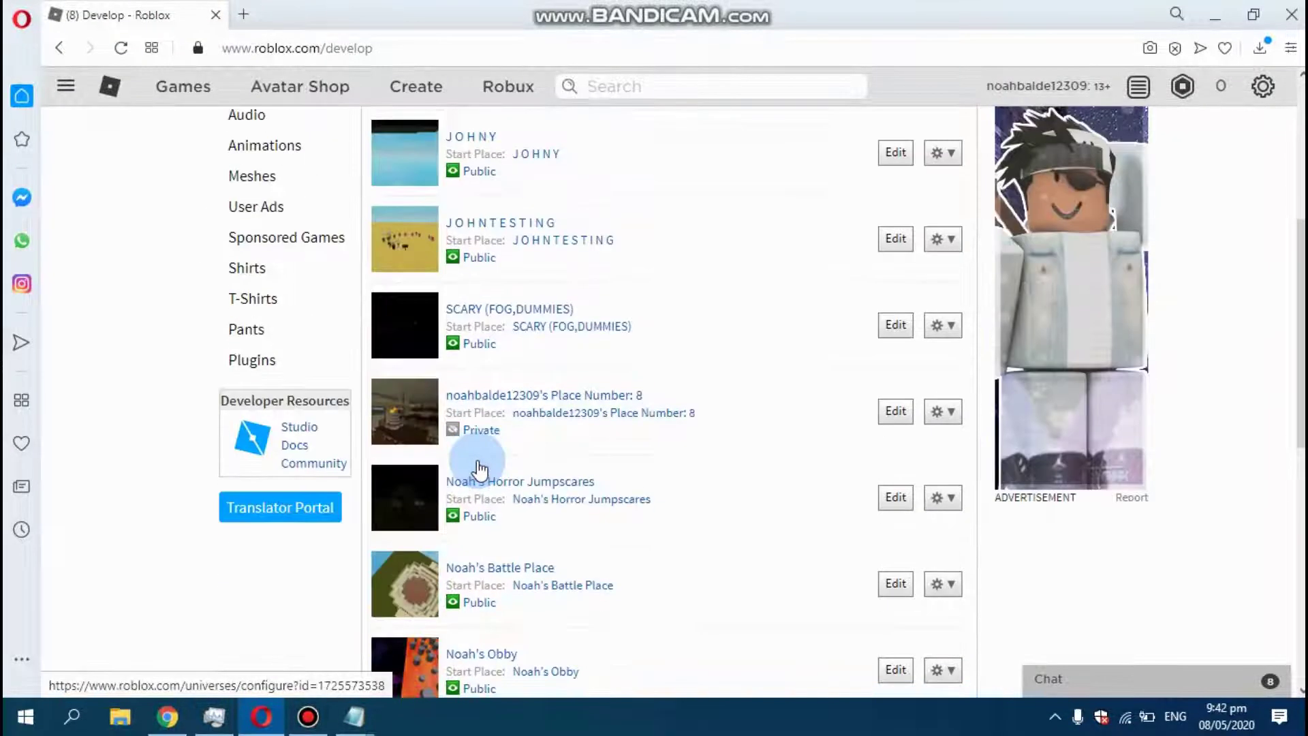
{"action": "scroll", "coordinate": [475, 467], "scroll_direction": "up", "scroll_amount": 3}
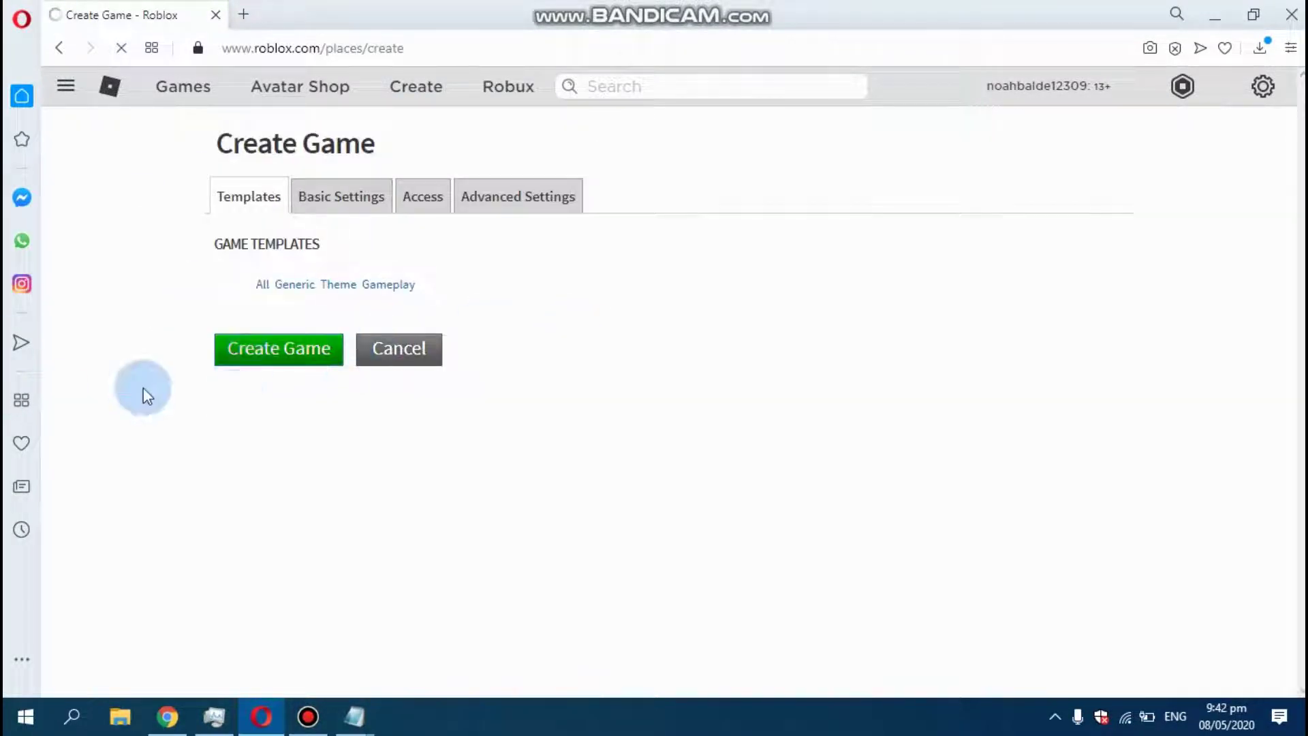
{"action": "scroll", "coordinate": [476, 344], "scroll_direction": "down", "scroll_amount": 3}
{"action": "scroll", "coordinate": [439, 365], "scroll_direction": "down", "scroll_amount": 3}
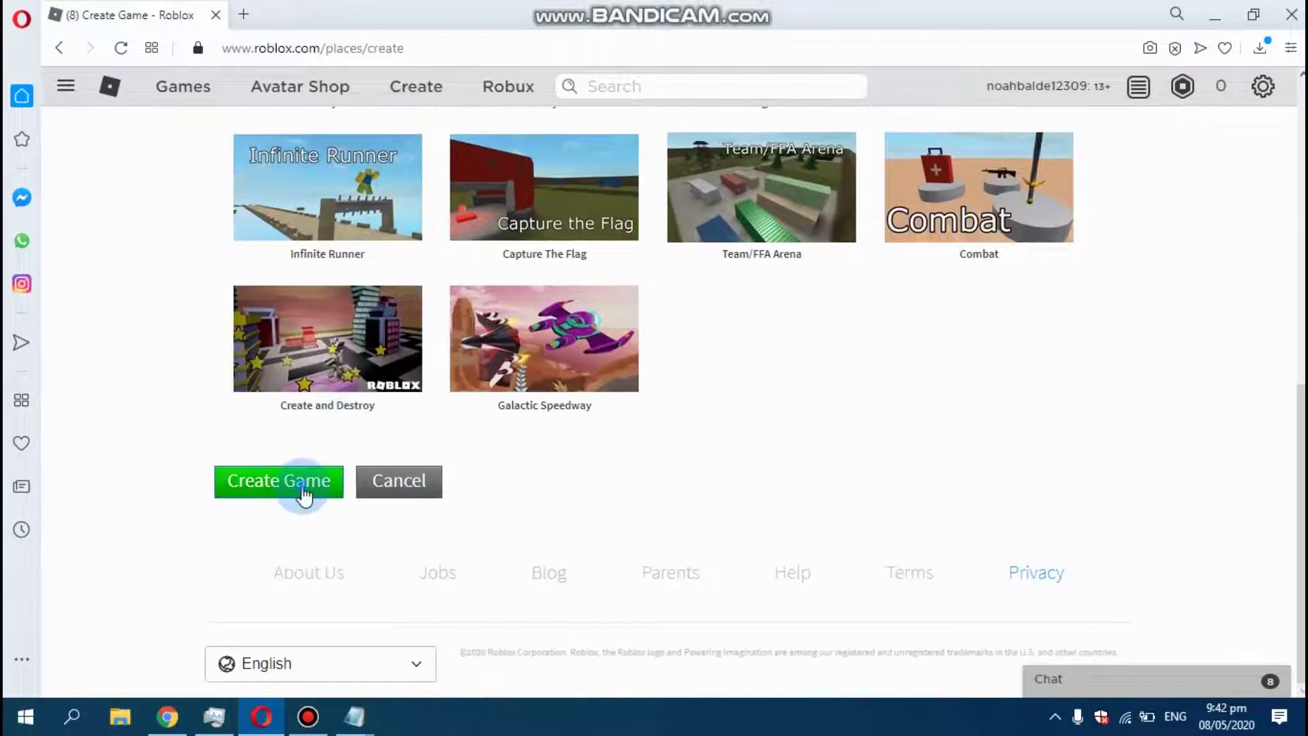
Step: Create a new private game, Place Number 13, with the default template
{"action": "left_click", "coordinate": [303, 495]}
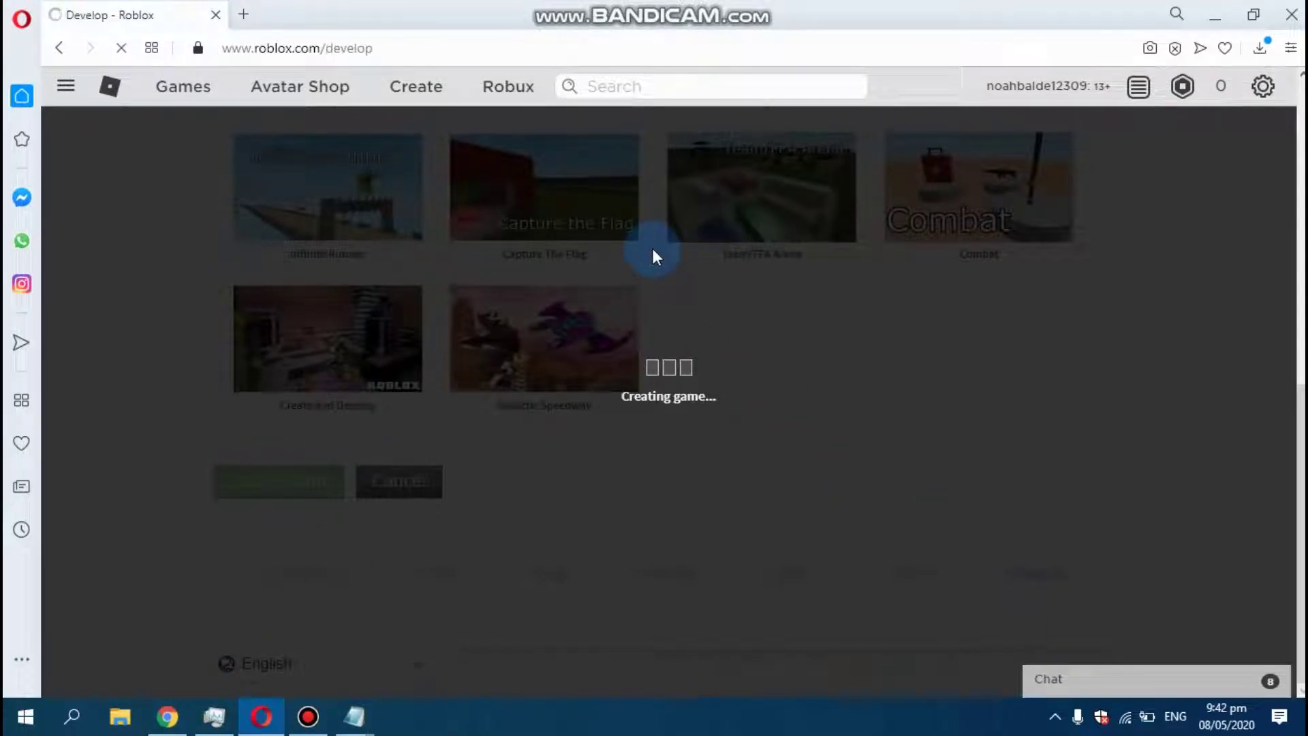
{"action": "scroll", "coordinate": [826, 481], "scroll_direction": "down", "scroll_amount": 1}
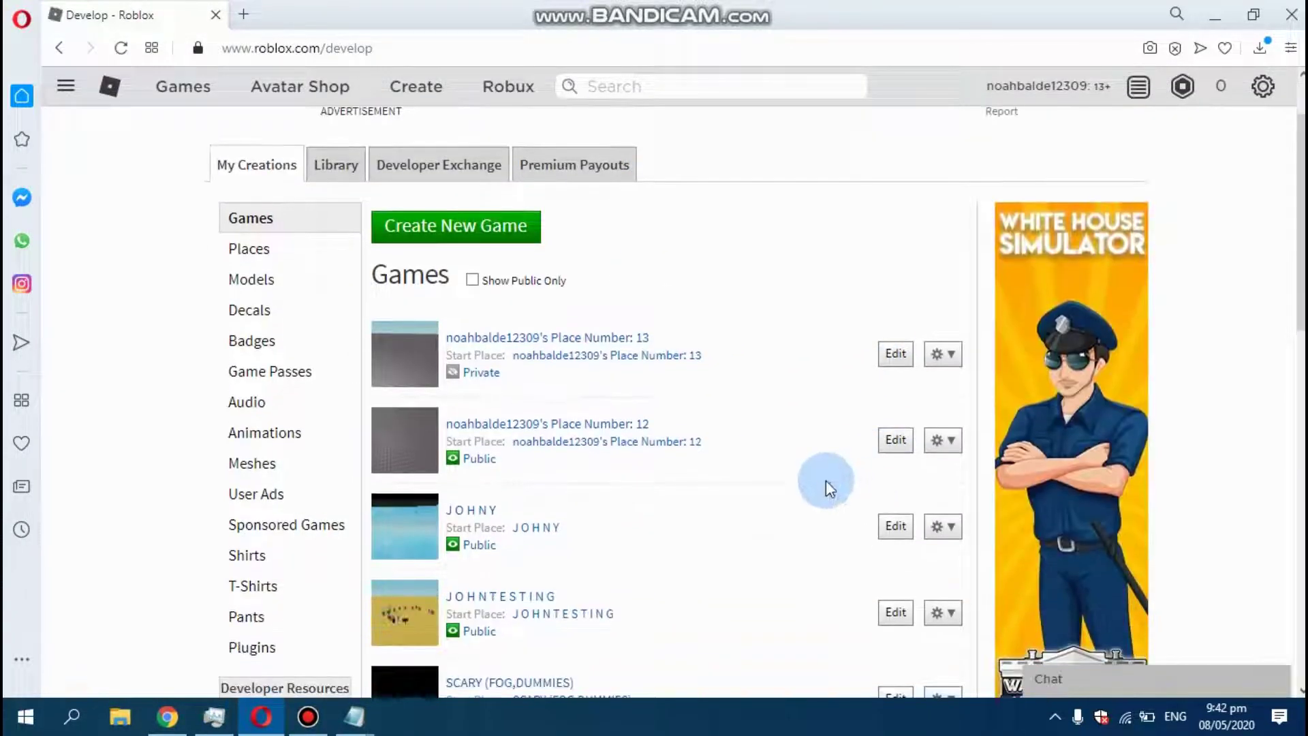
Step: Launch Roblox Studio to edit Place Number 12, dismissing the download prompt
{"action": "left_click", "coordinate": [897, 440]}
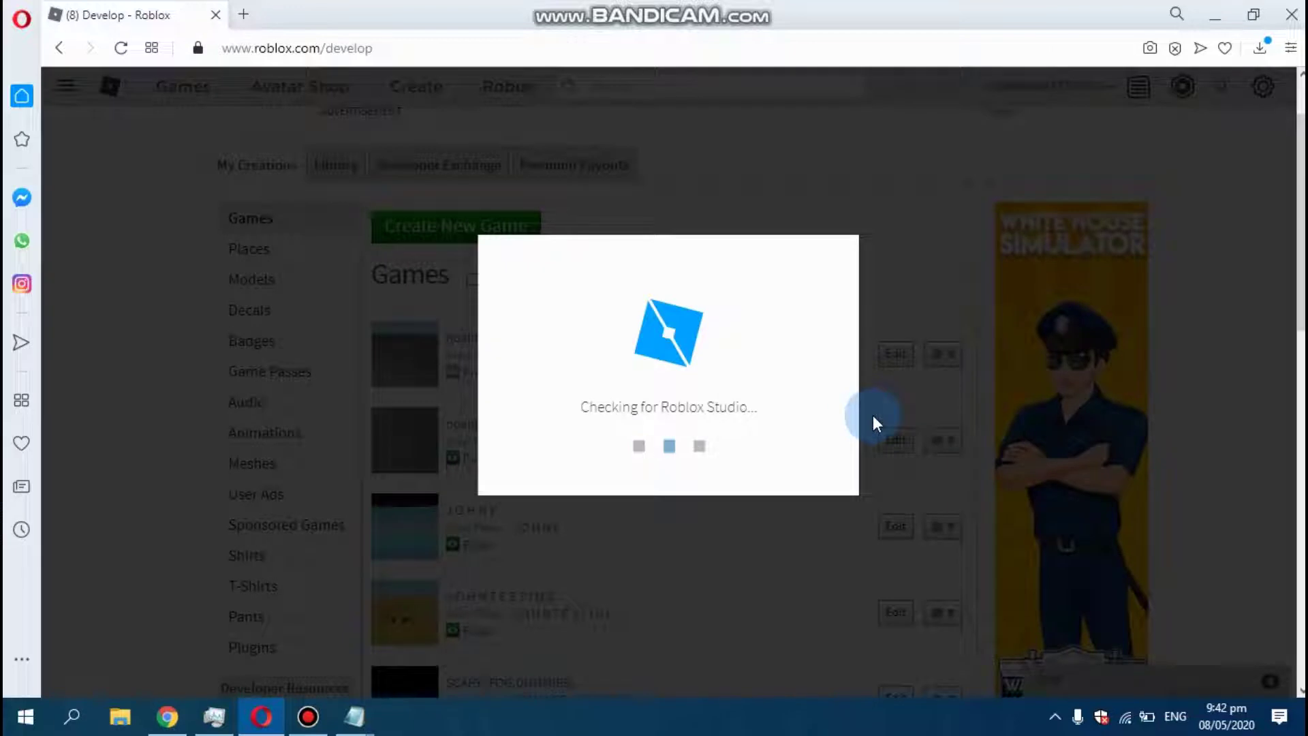
{"action": "scroll", "coordinate": [874, 415], "scroll_direction": "down", "scroll_amount": 2}
{"action": "scroll", "coordinate": [877, 416], "scroll_direction": "down", "scroll_amount": 3}
{"action": "scroll", "coordinate": [869, 411], "scroll_direction": "up", "scroll_amount": 1}
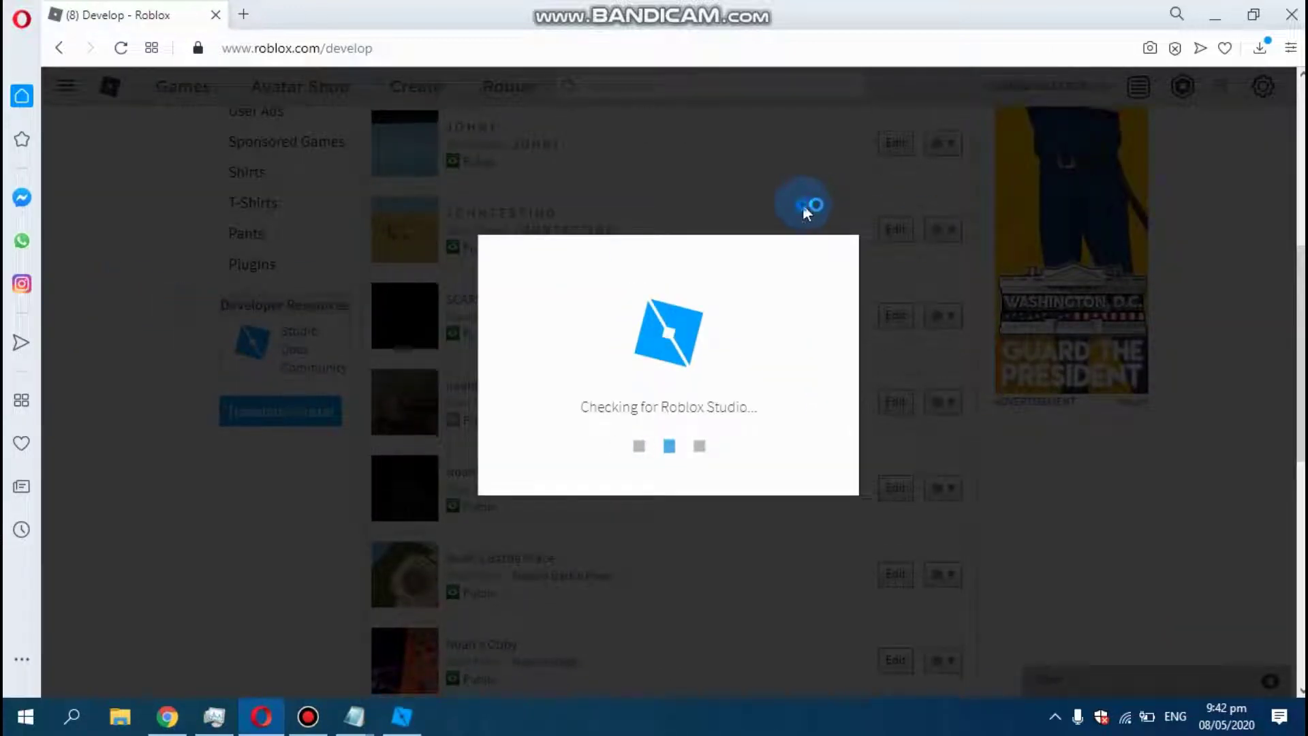
{"action": "scroll", "coordinate": [804, 214], "scroll_direction": "up", "scroll_amount": 5}
{"action": "left_click", "coordinate": [828, 283]}
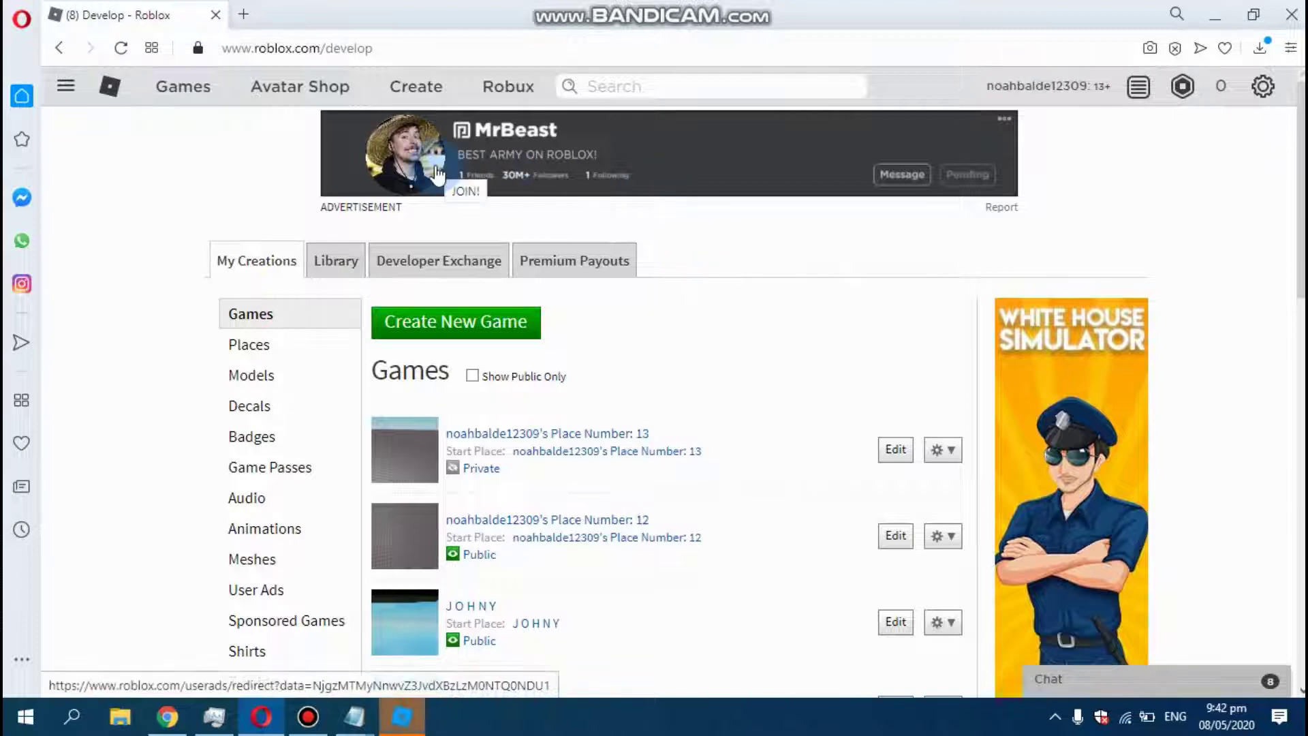
{"action": "left_click", "coordinate": [401, 716]}
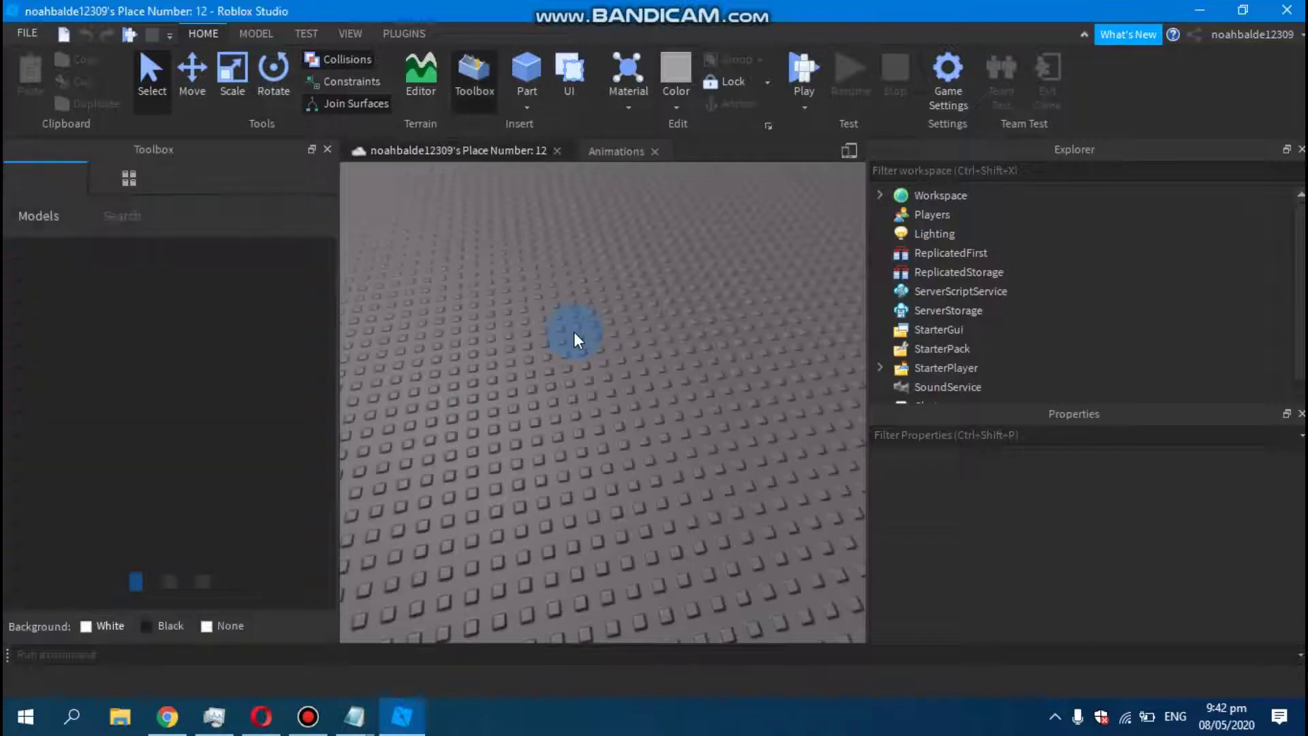
Step: Search the Toolbox models for 'fortnite dances' and pick All fortnite Dances
{"action": "right_click", "coordinate": [574, 331]}
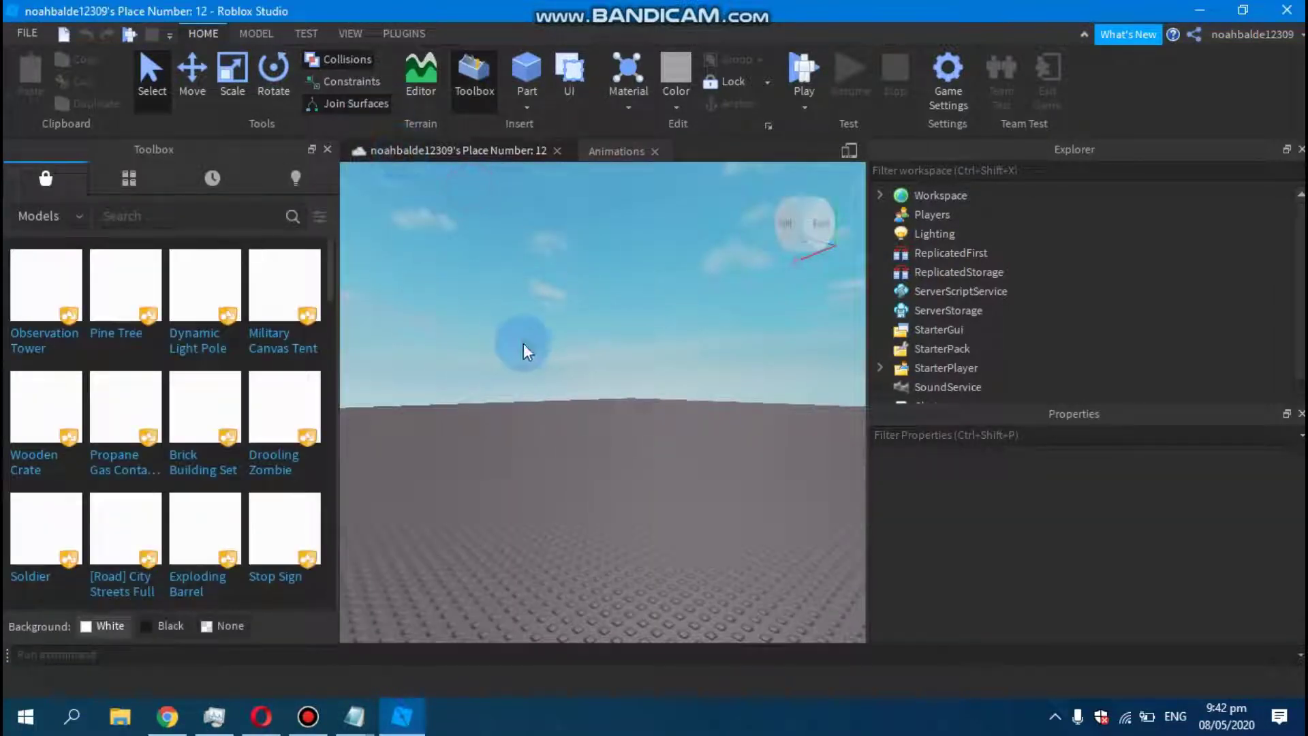
{"action": "right_click_drag", "start_coordinate": [528, 304], "coordinate": [523, 344]}
{"action": "left_click", "coordinate": [159, 222]}
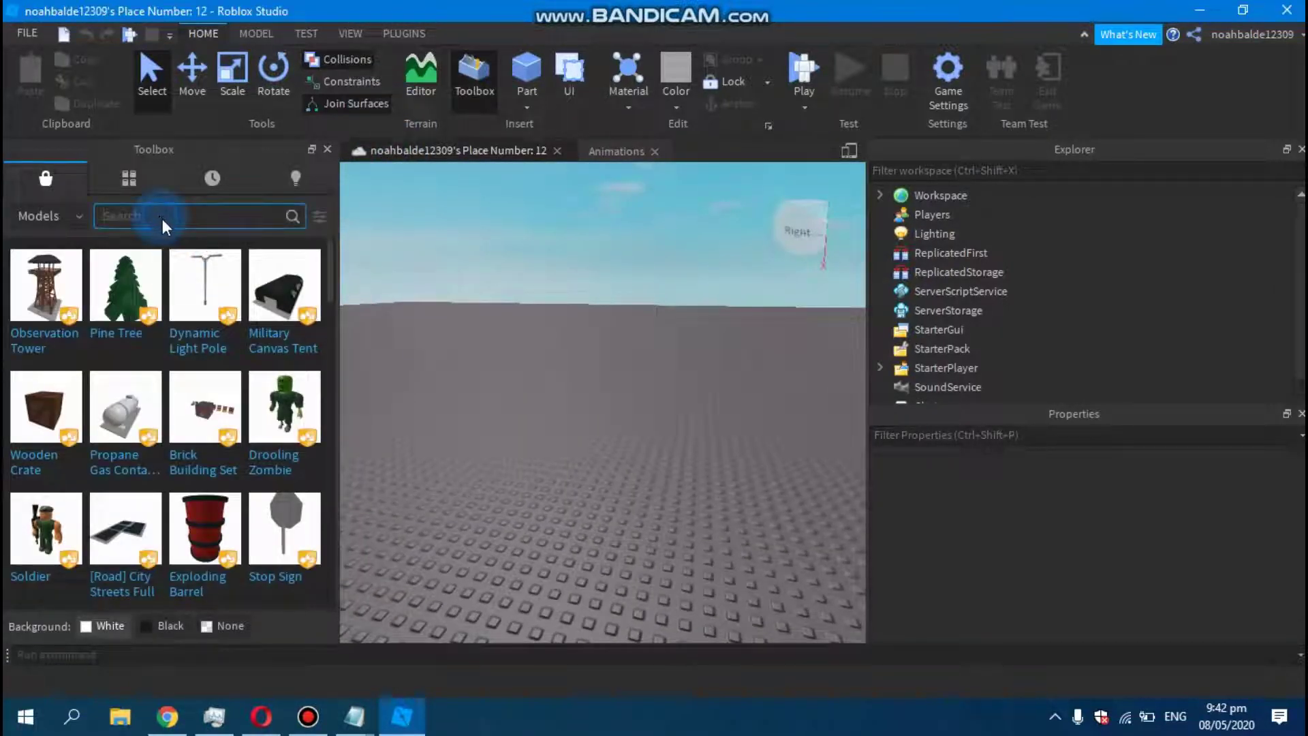
{"action": "type", "text": "fortnite danc"}
{"action": "type", "text": "es"}
{"action": "key", "text": "Return"}
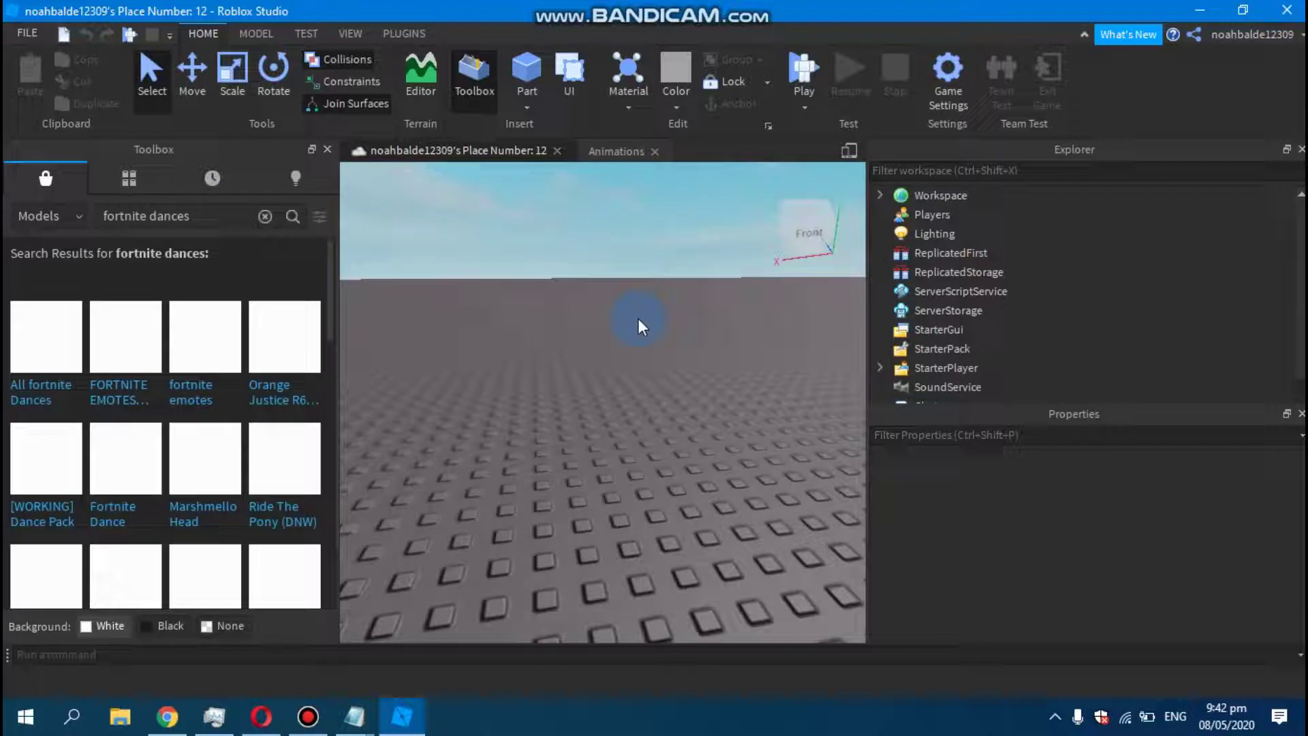
{"action": "right_click_drag", "start_coordinate": [636, 322], "coordinate": [638, 318]}
{"action": "left_click", "coordinate": [50, 353]}
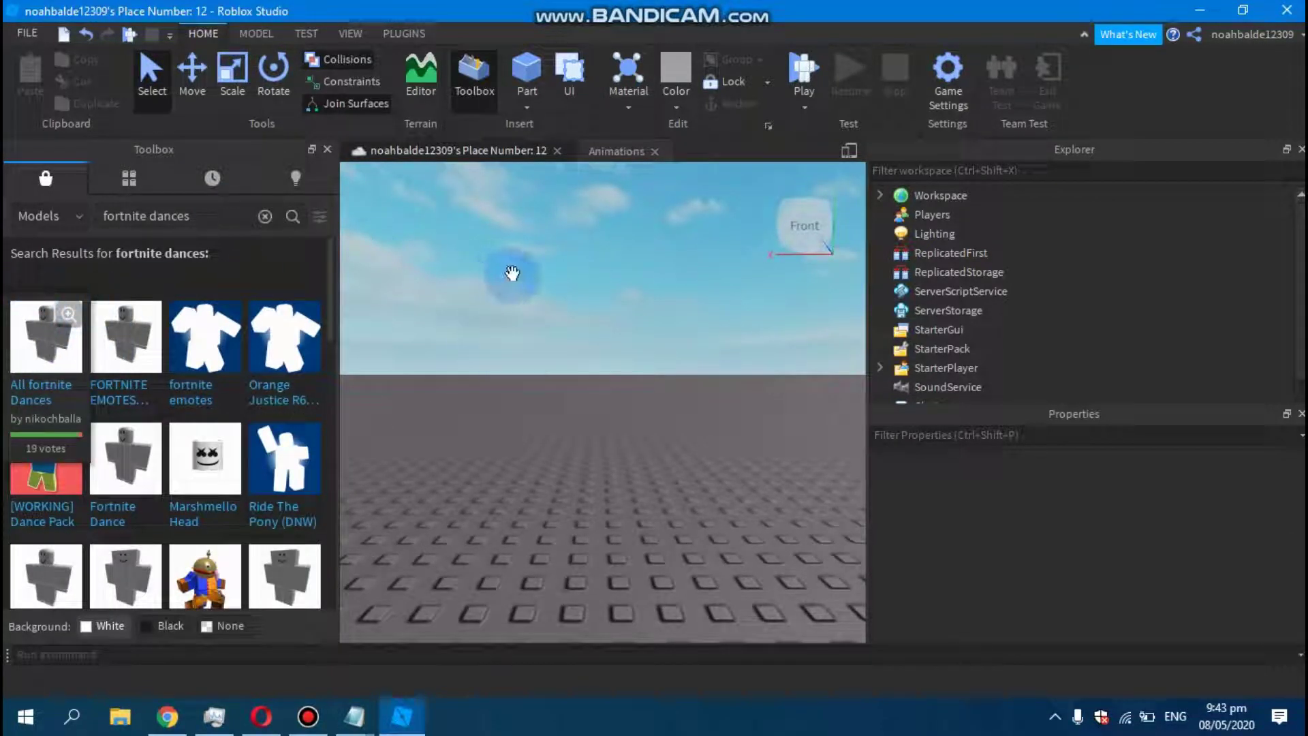
Step: Drop the All fortnite Dances model onto the baseplate
{"action": "left_click_drag", "start_coordinate": [540, 414], "coordinate": [540, 413]}
{"action": "right_click_drag", "start_coordinate": [584, 359], "coordinate": [495, 321]}
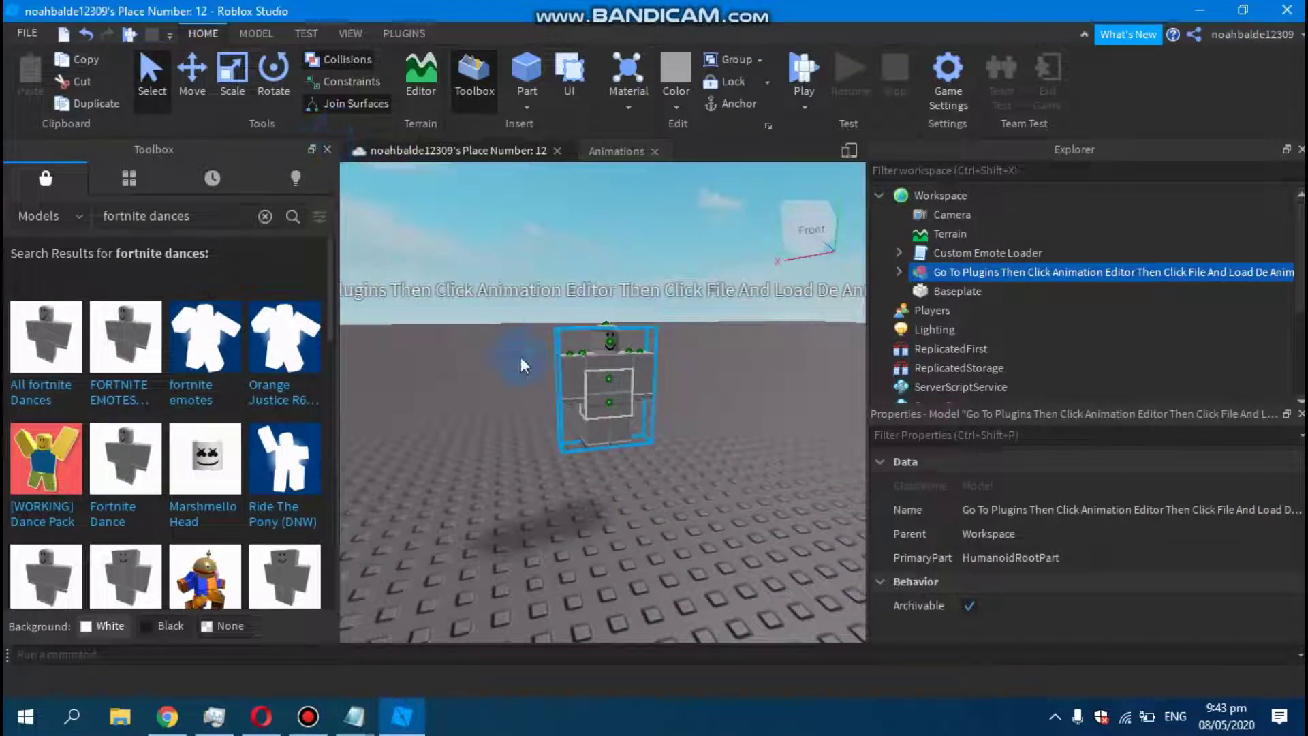
{"action": "right_click_drag", "start_coordinate": [494, 330], "coordinate": [519, 357]}
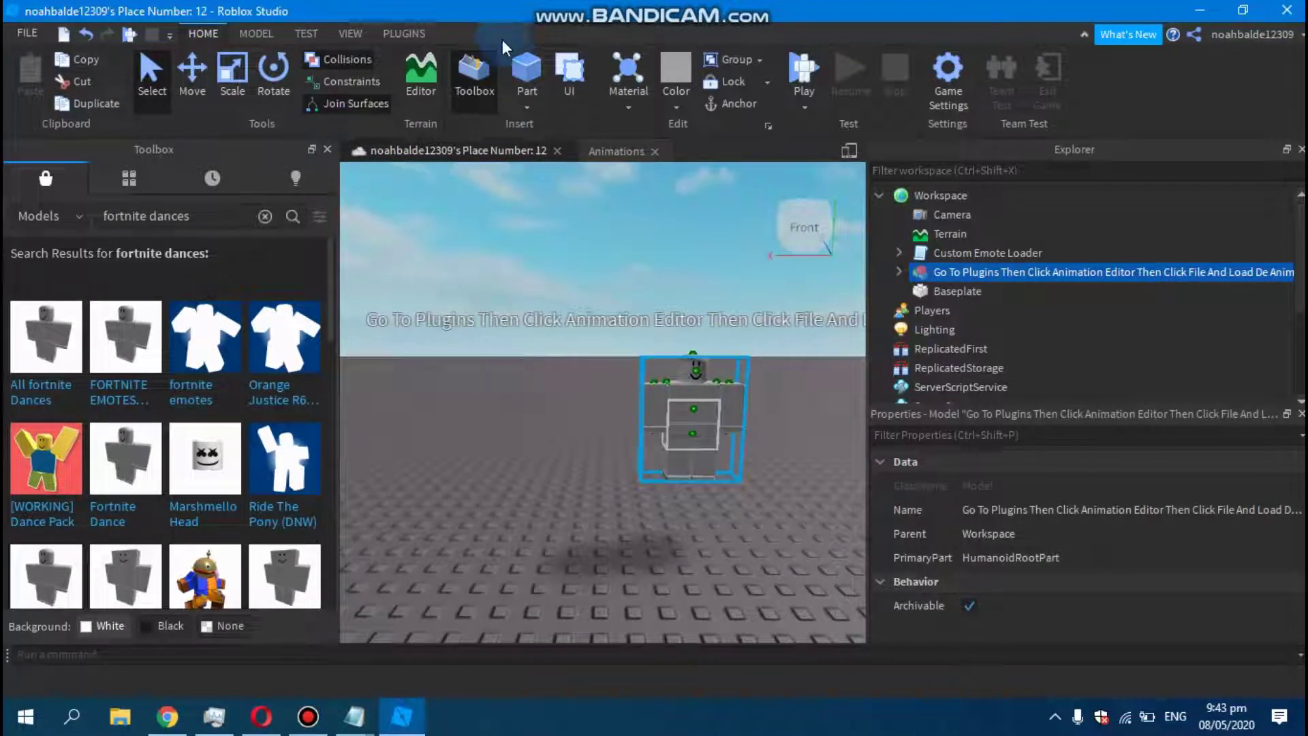
{"action": "left_click", "coordinate": [418, 34]}
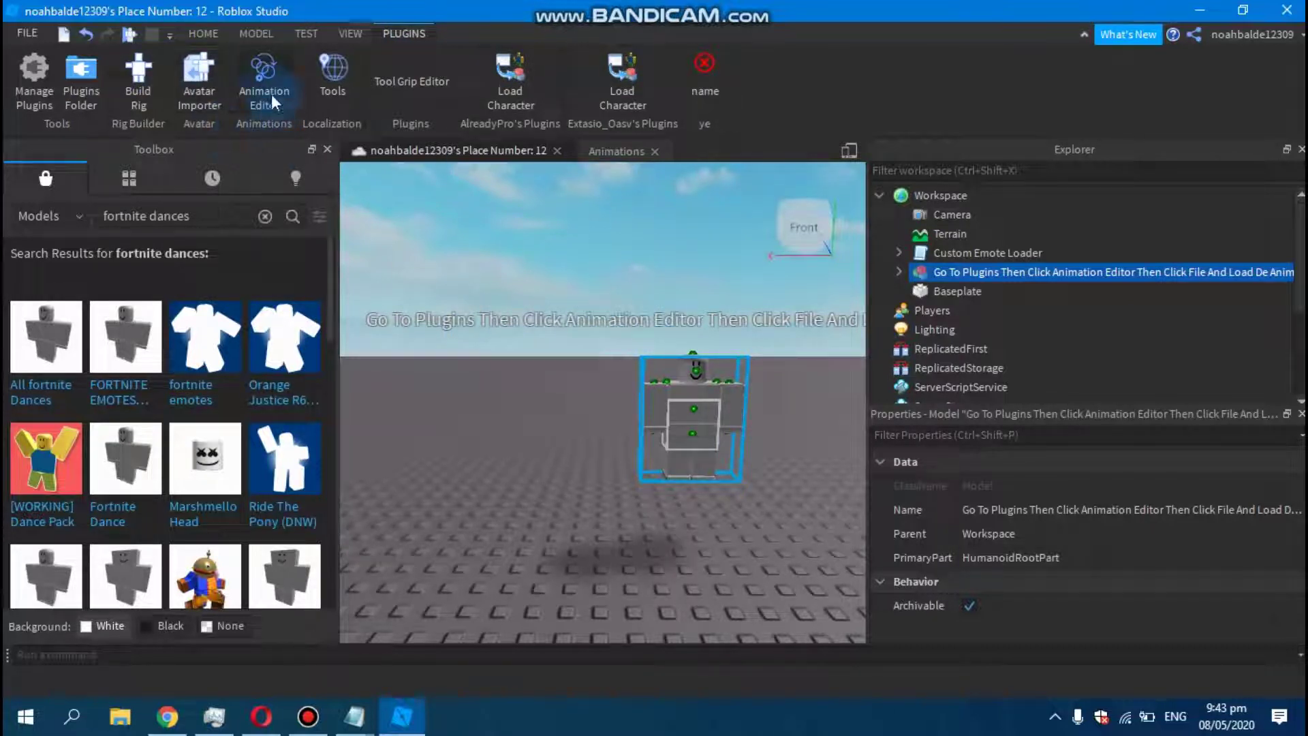
Step: Select the dance rig as the Animation Editor's target
{"action": "left_click", "coordinate": [260, 77]}
{"action": "right_click_drag", "start_coordinate": [572, 296], "coordinate": [610, 298]}
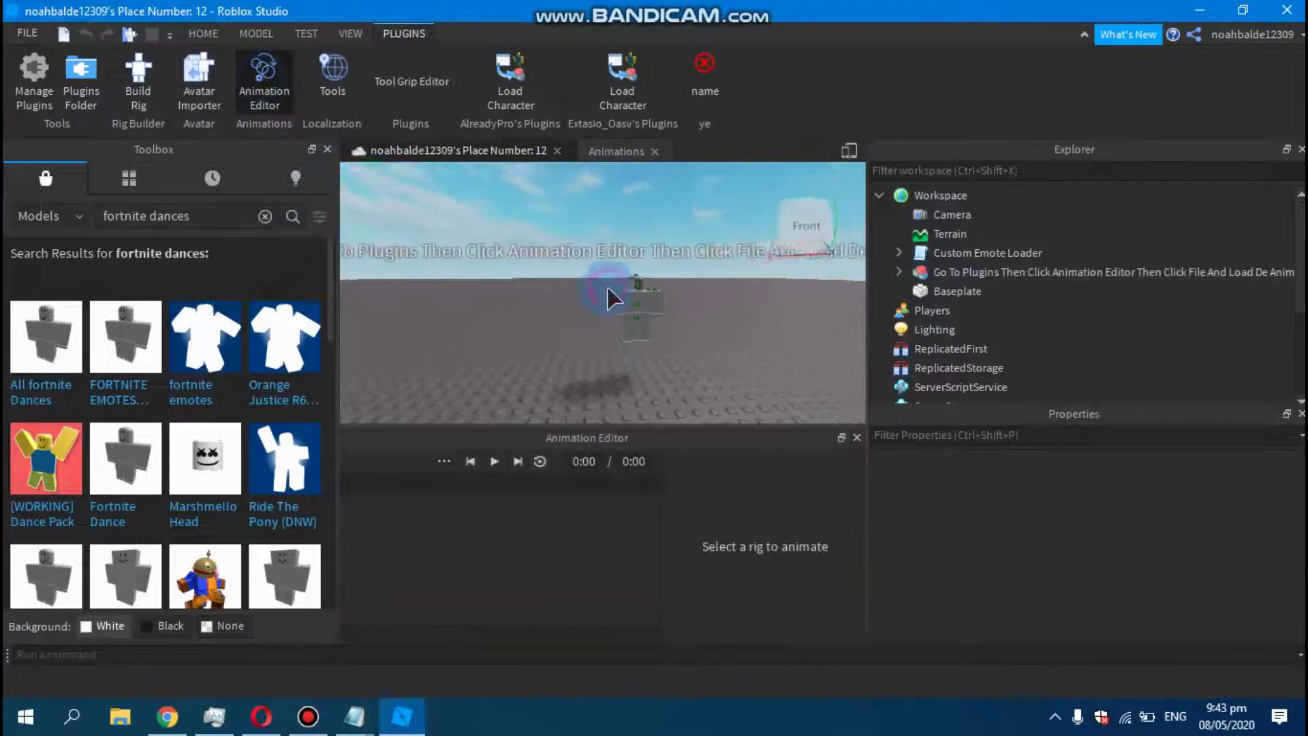
{"action": "scroll", "coordinate": [606, 286], "scroll_direction": "up", "scroll_amount": 5}
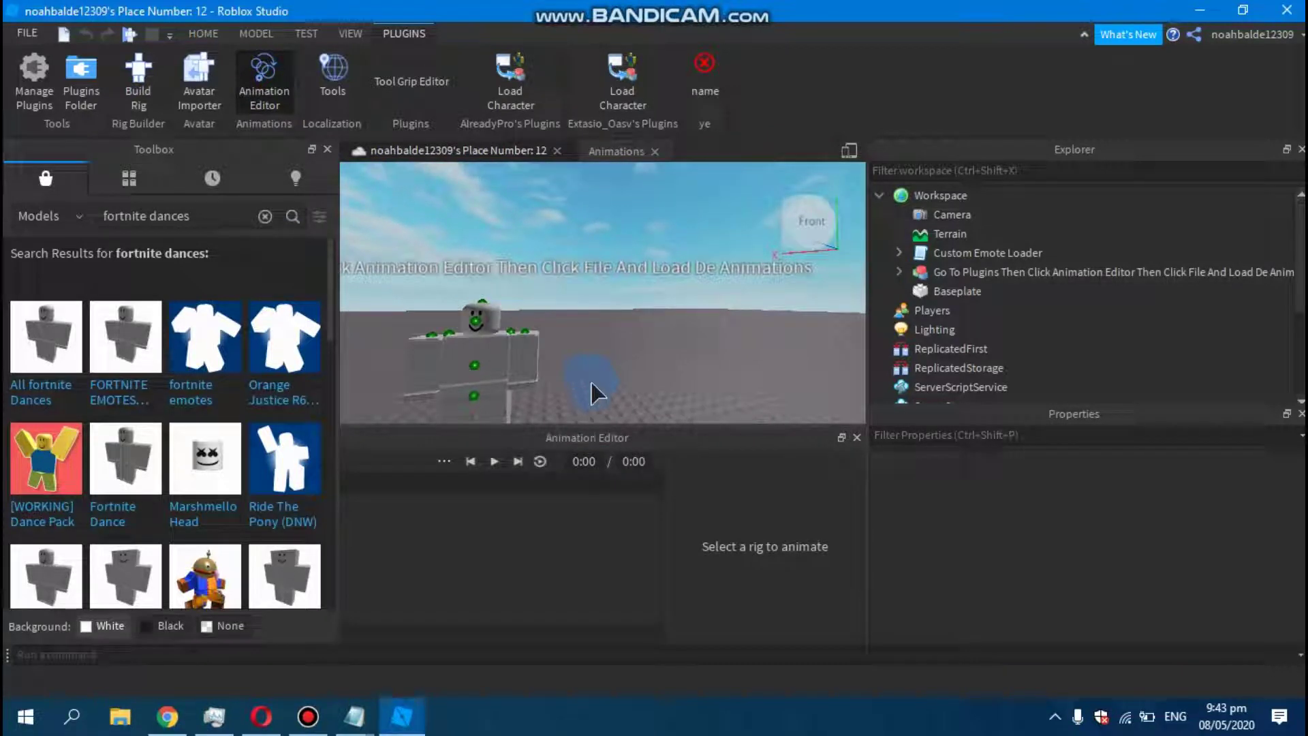
{"action": "left_click", "coordinate": [453, 369]}
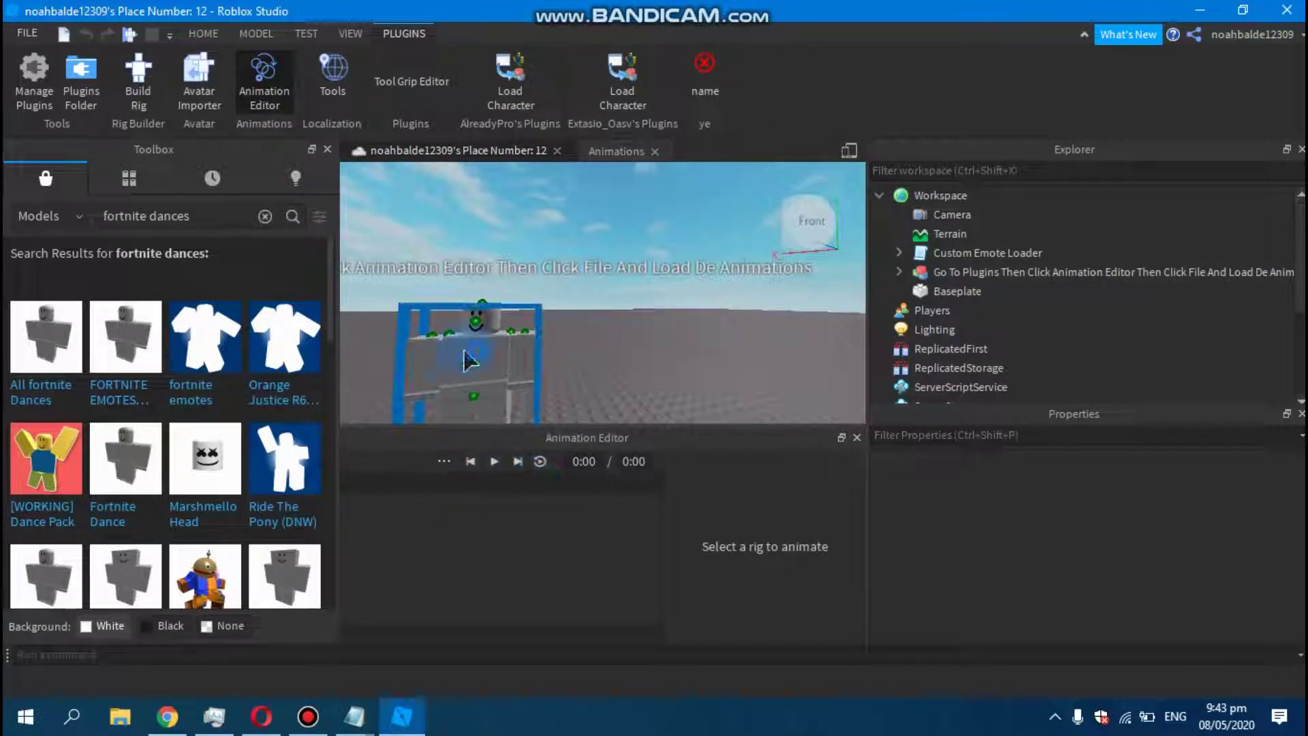
{"action": "left_click", "coordinate": [327, 149]}
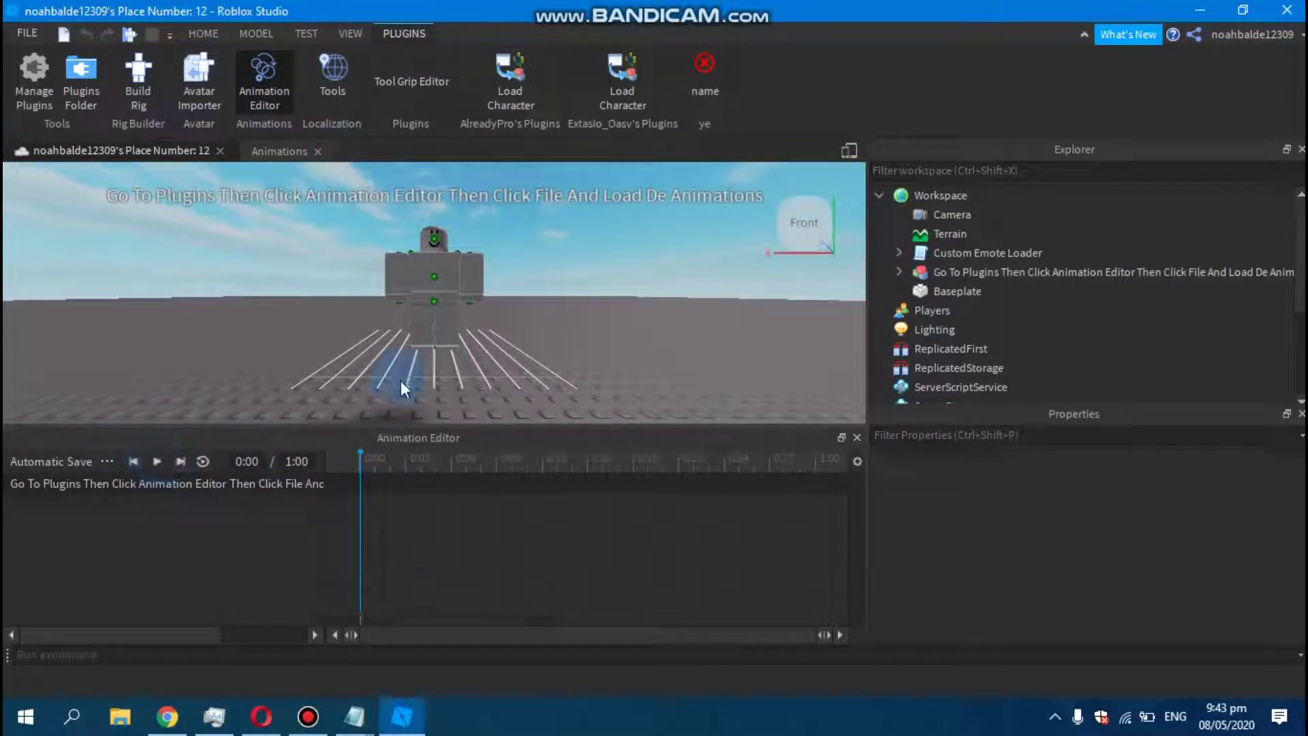
Step: Load the Old Orange Justice animation, play it, then pause
{"action": "left_click", "coordinate": [107, 461]}
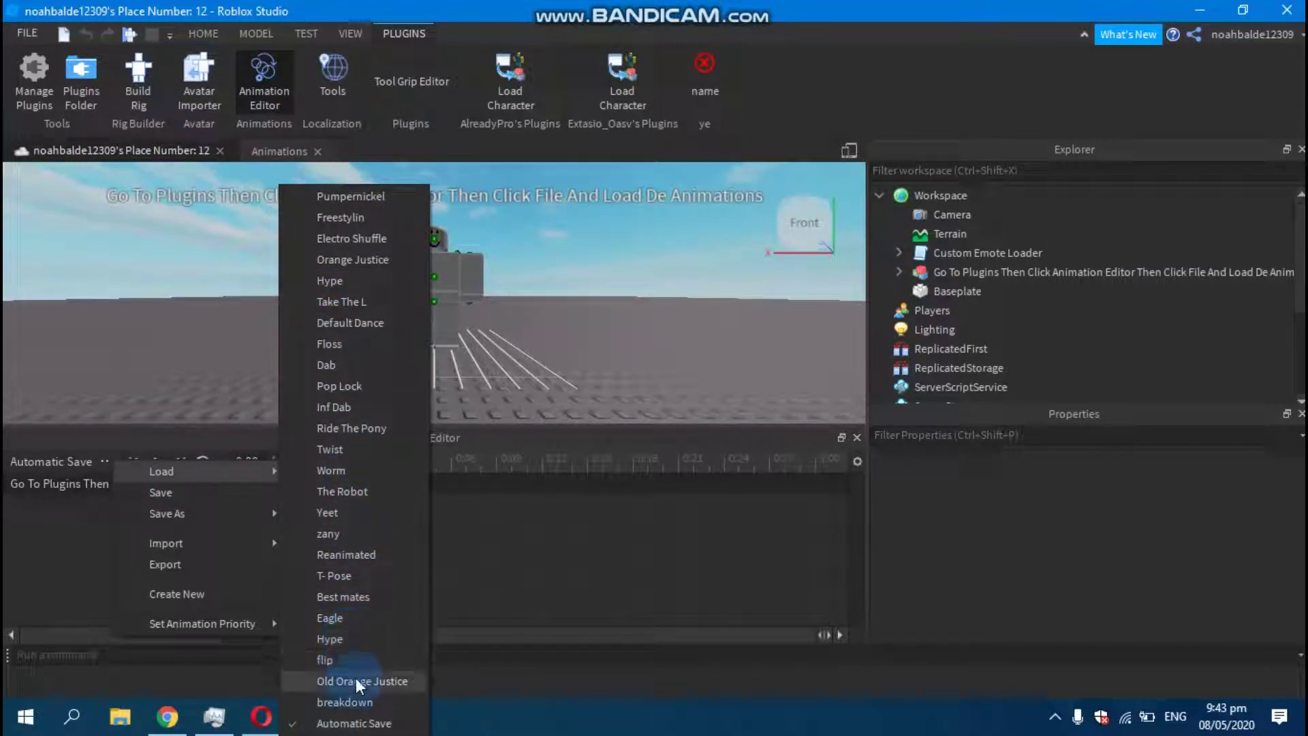
{"action": "left_click", "coordinate": [358, 690]}
{"action": "left_click", "coordinate": [161, 458]}
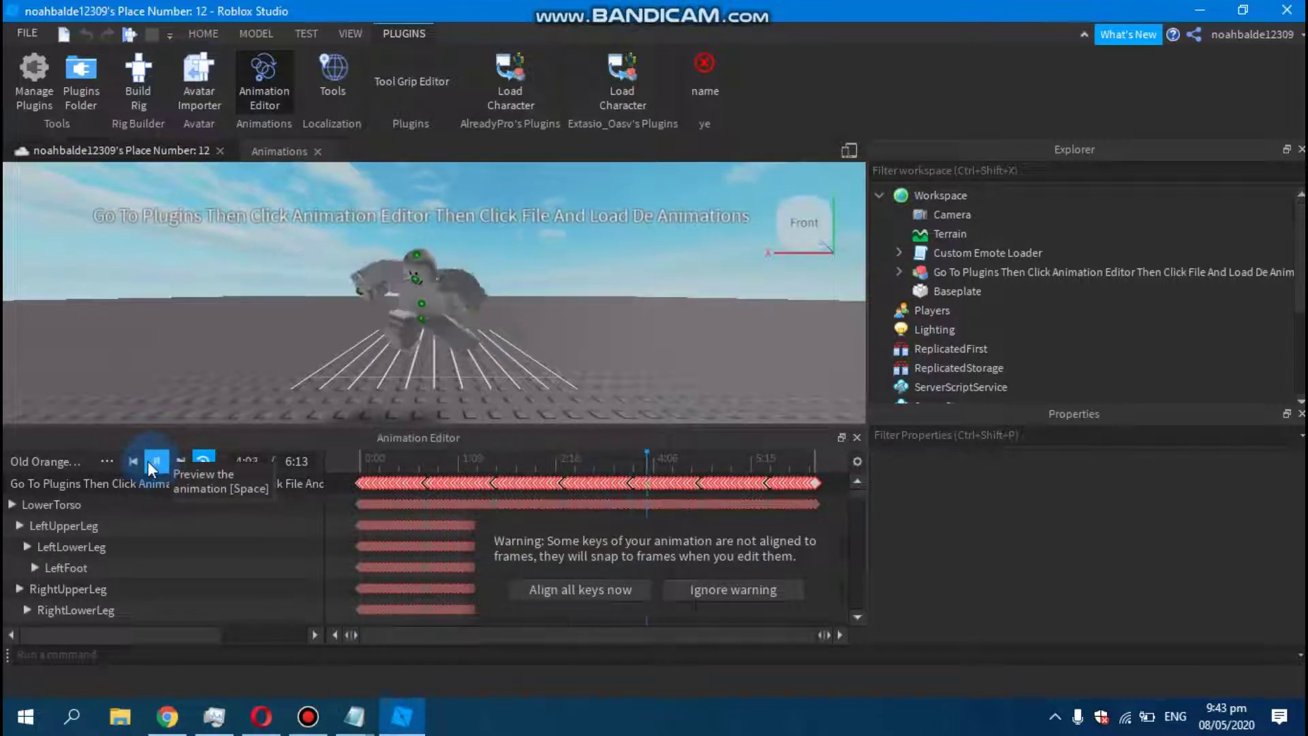
{"action": "right_click_drag", "start_coordinate": [637, 370], "coordinate": [626, 369]}
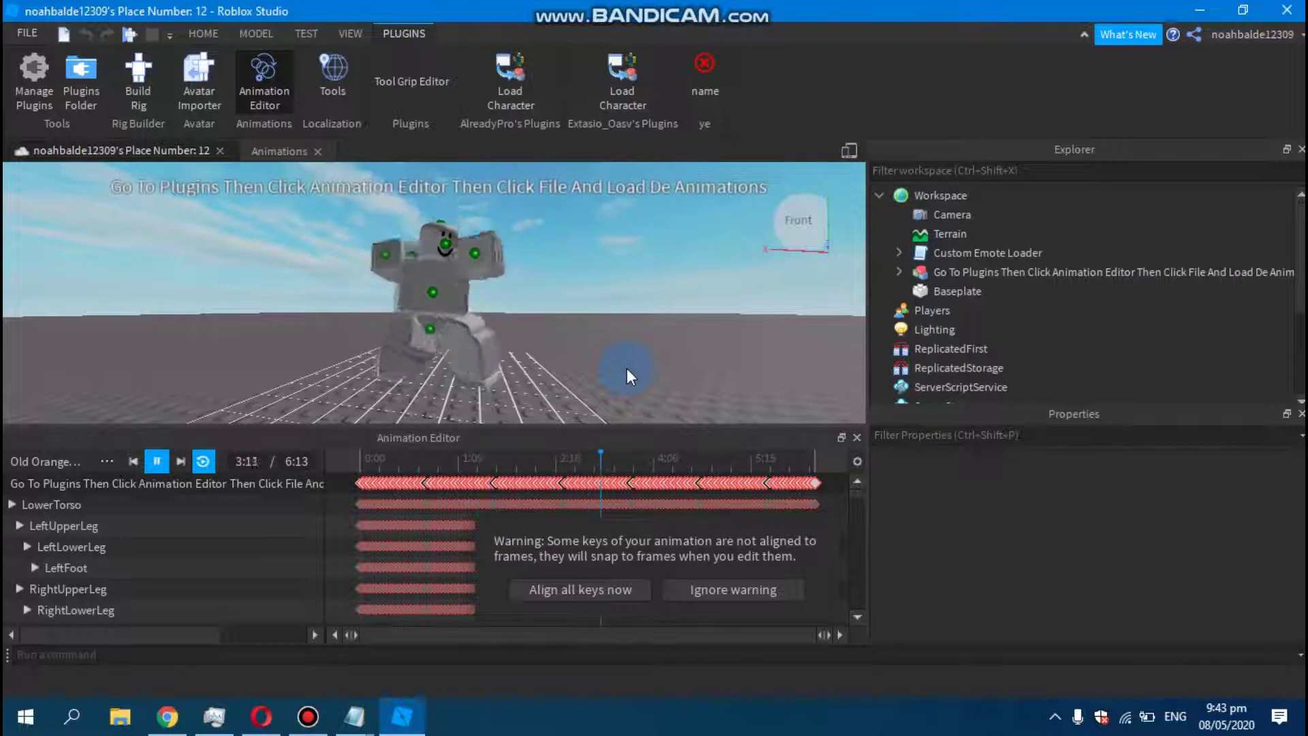
{"action": "right_click_drag", "start_coordinate": [626, 368], "coordinate": [628, 368]}
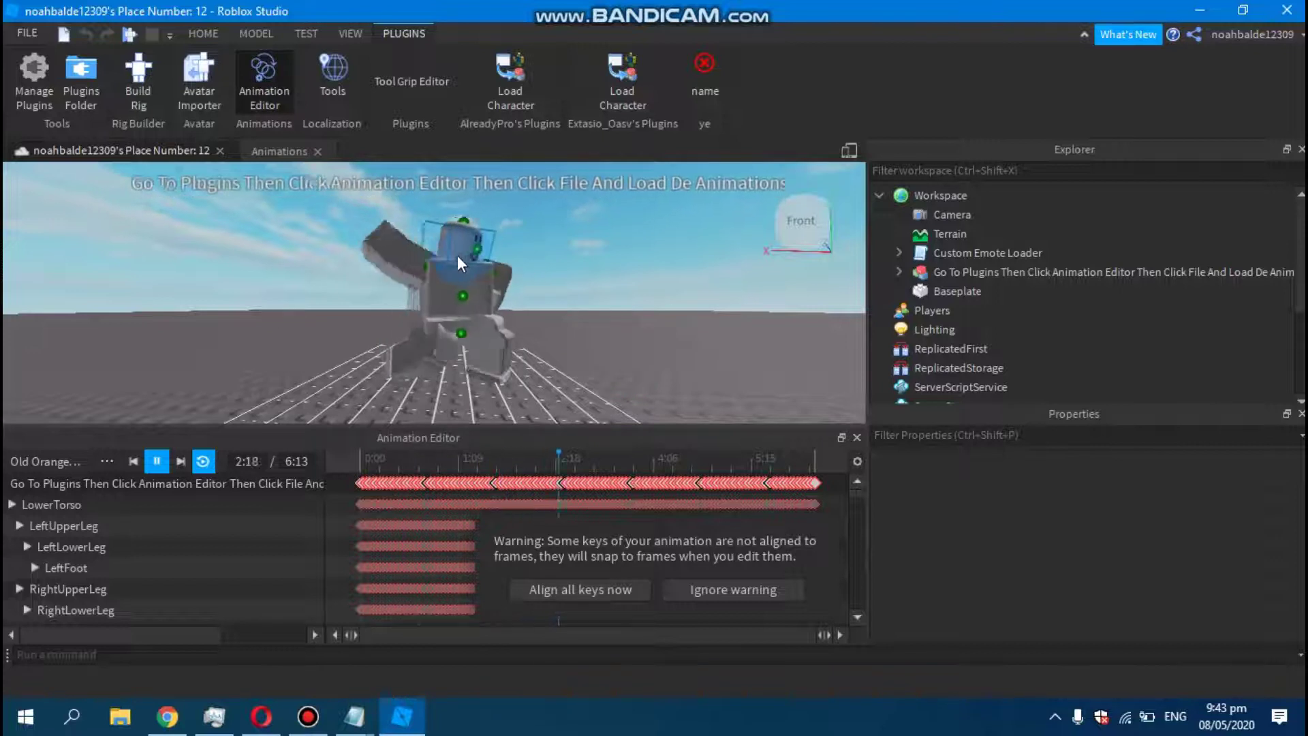
{"action": "left_click", "coordinate": [156, 460]}
Step: Export the animation to Roblox as a new asset 'ooj' and copy its share link
{"action": "left_click", "coordinate": [106, 463]}
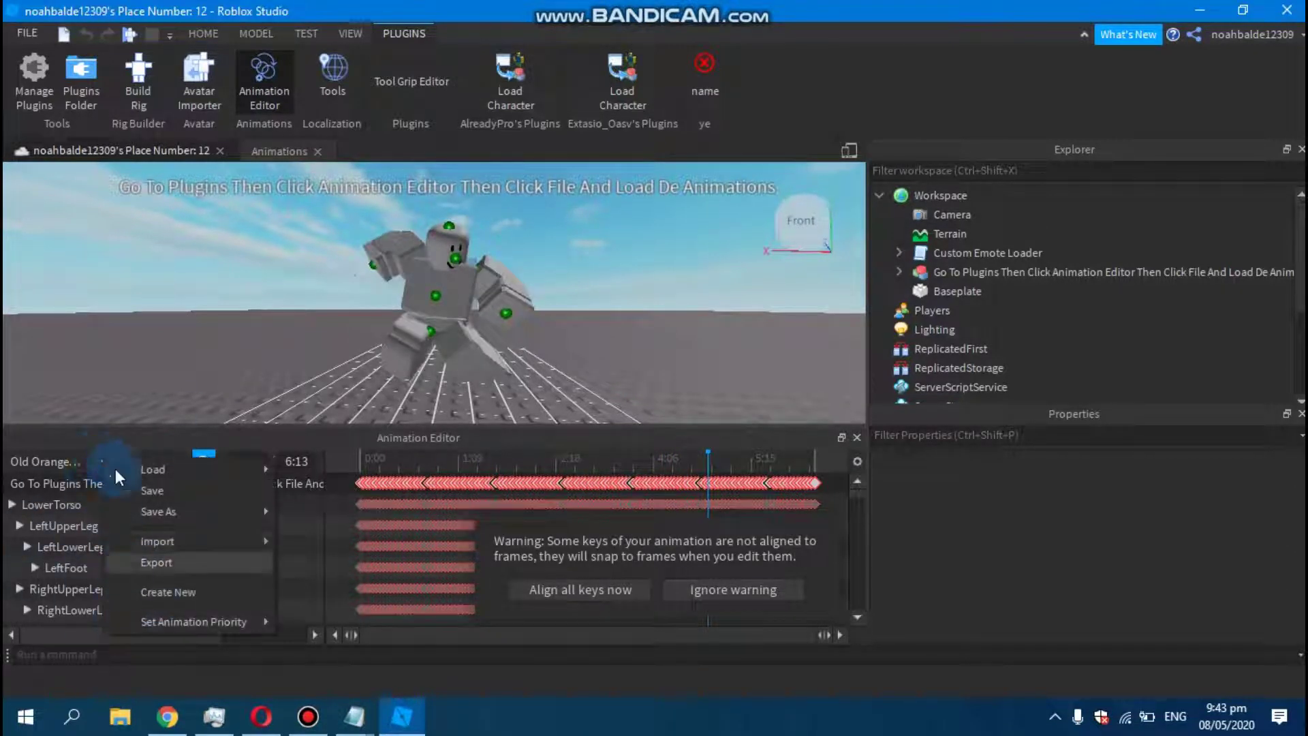
{"action": "left_click", "coordinate": [164, 563]}
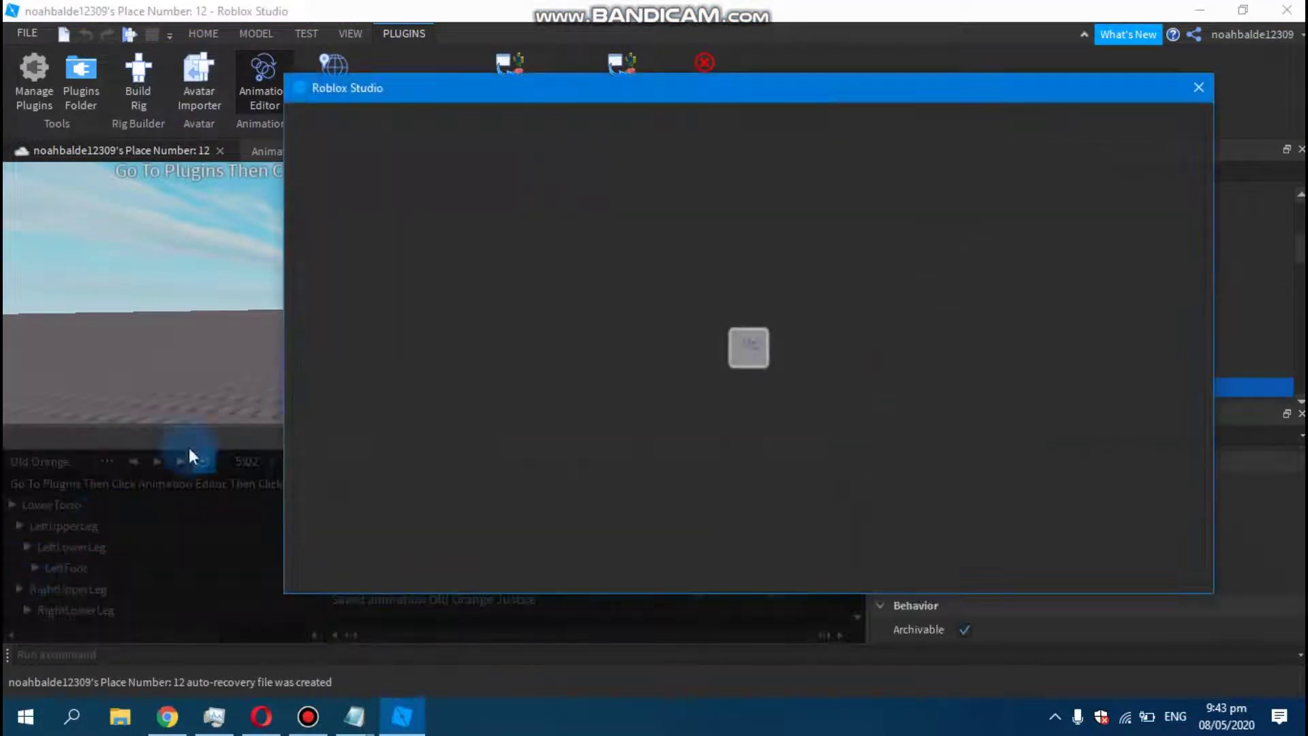
{"action": "left_click", "coordinate": [353, 235]}
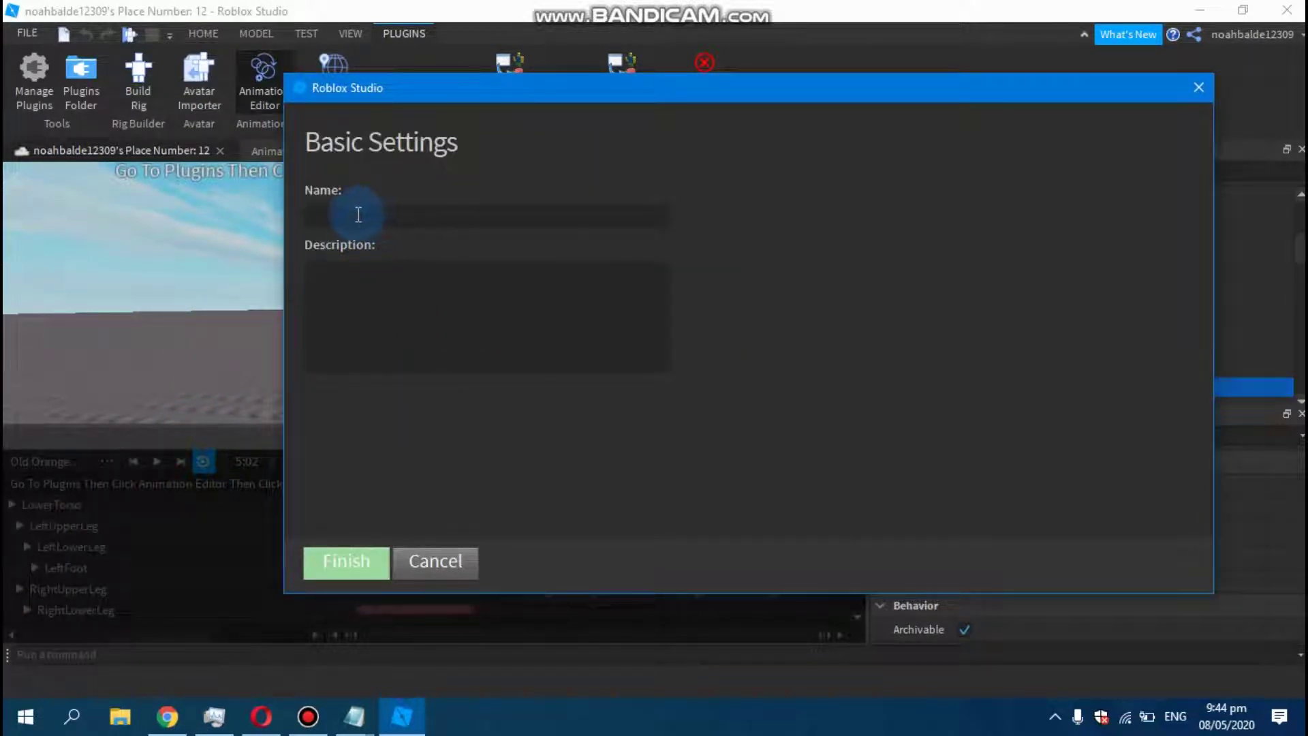
{"action": "type", "text": "ooj"}
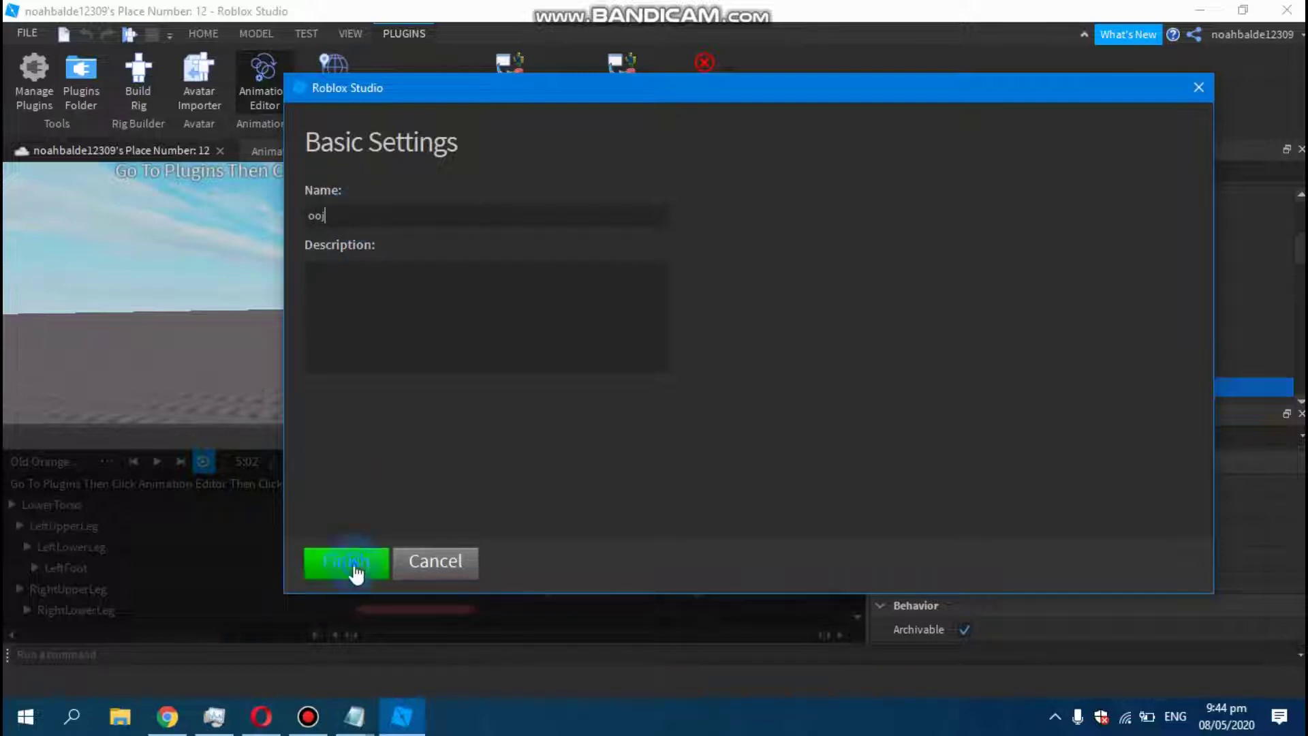
{"action": "left_click", "coordinate": [351, 568]}
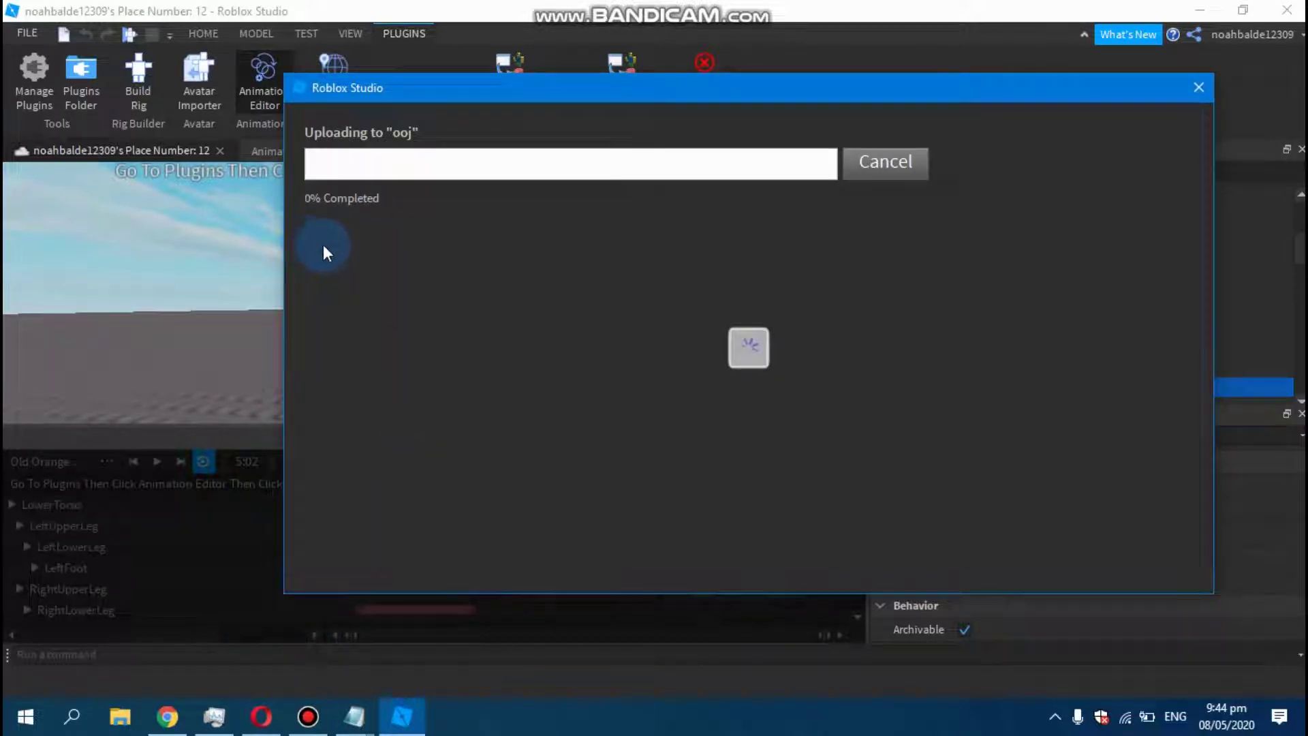
{"action": "left_click", "coordinate": [496, 283]}
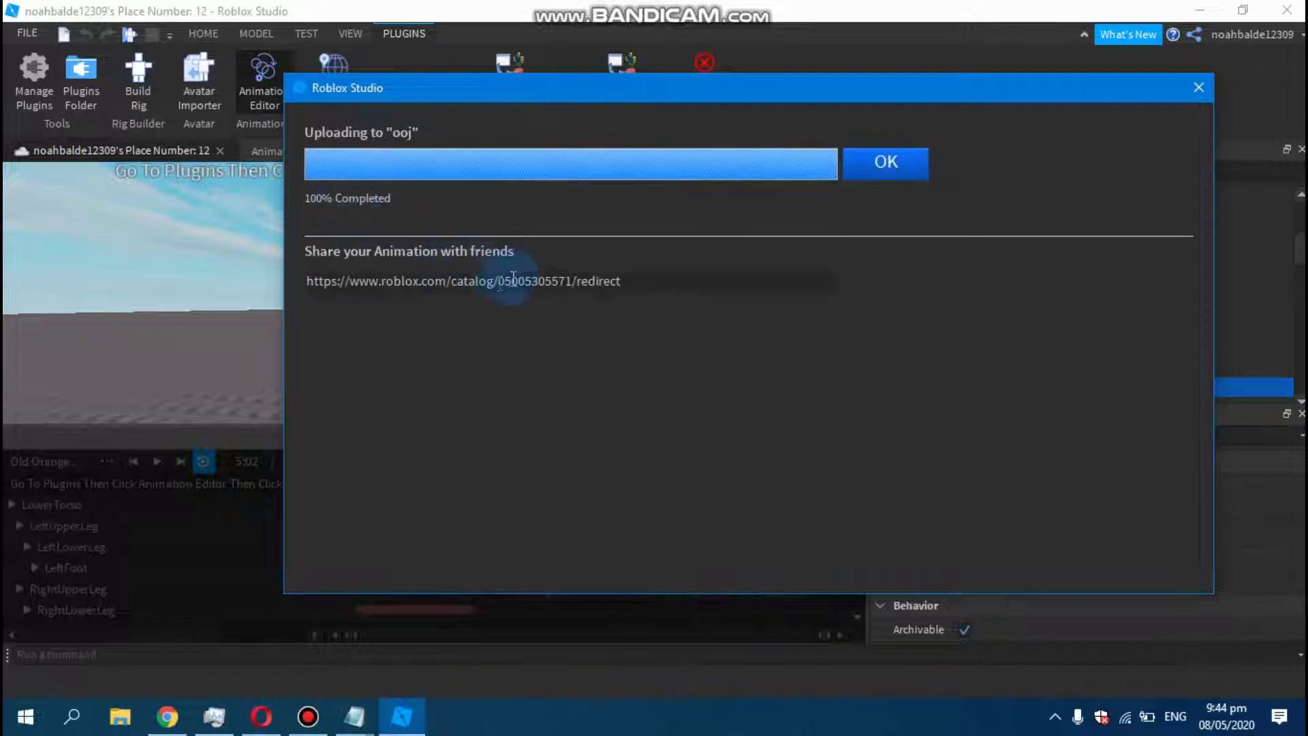
{"action": "triple_click", "coordinate": [504, 284]}
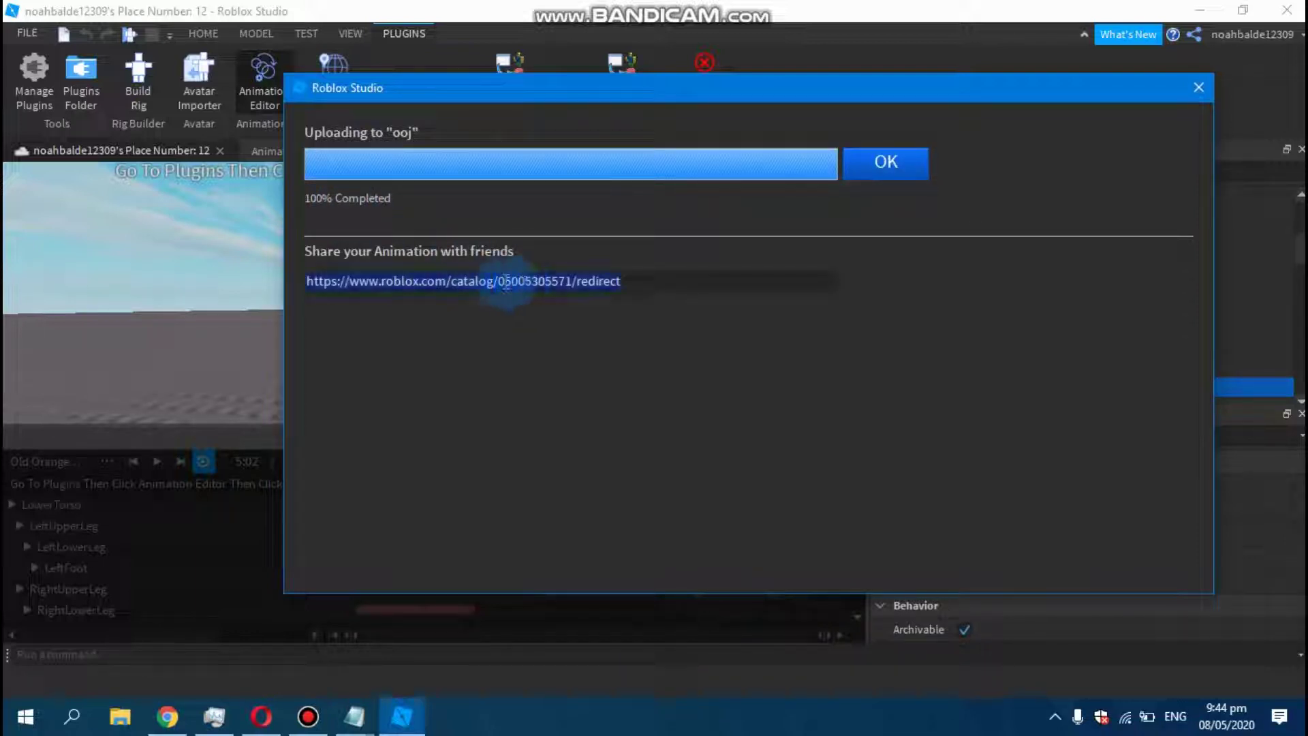
{"action": "left_click", "coordinate": [502, 324]}
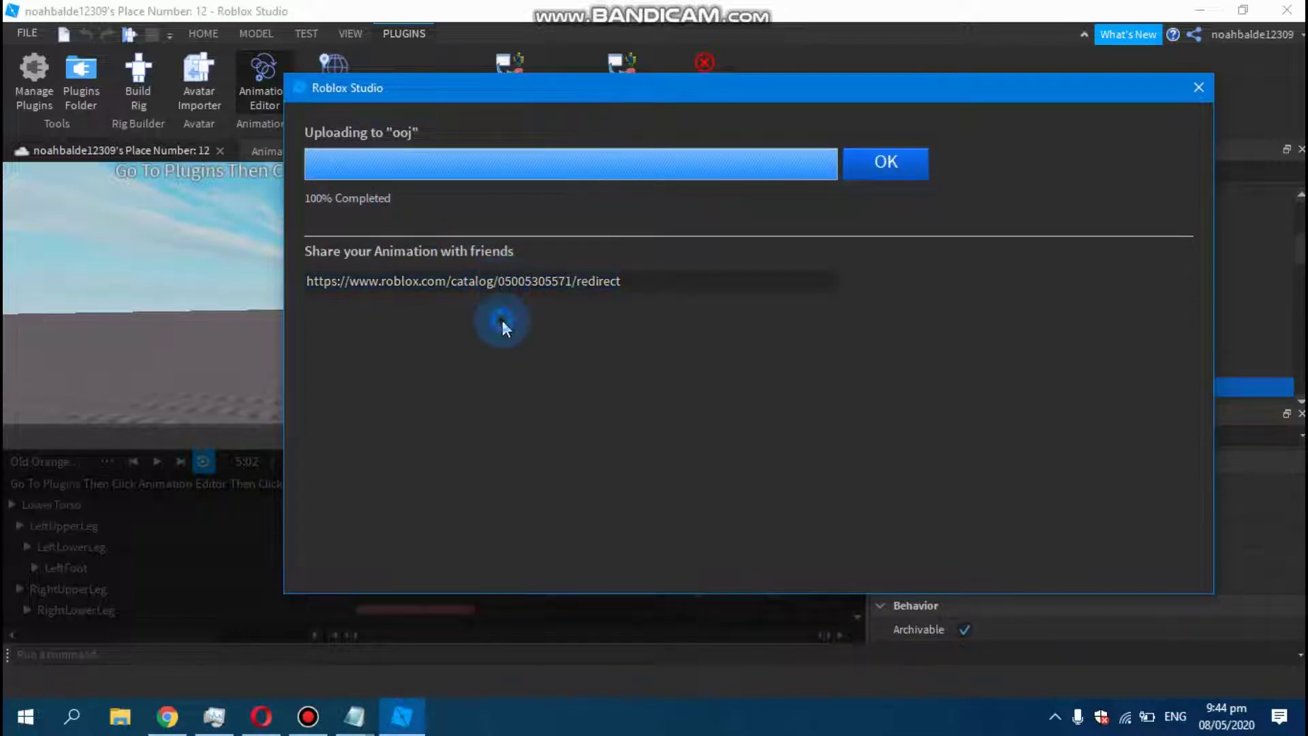
{"action": "left_click", "coordinate": [879, 170]}
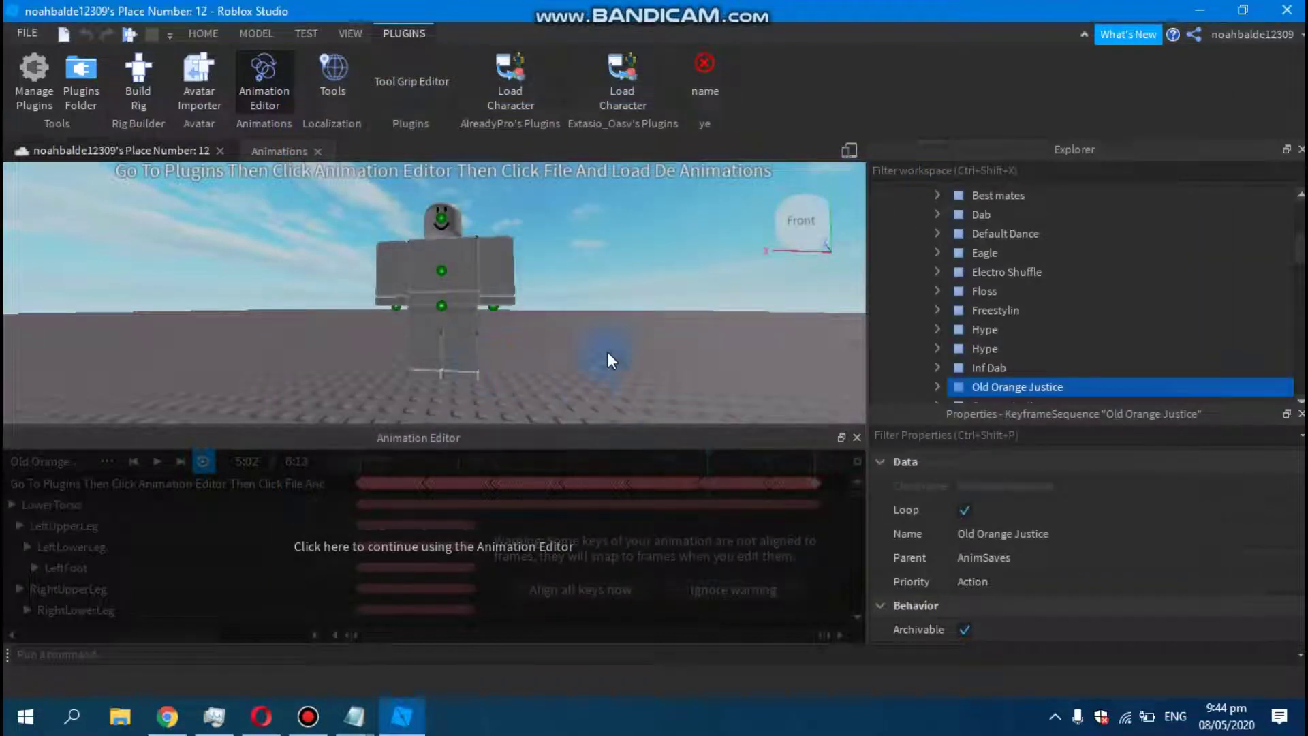
Step: Close the Animation Editor panel
{"action": "left_click", "coordinate": [370, 514]}
{"action": "right_click_drag", "start_coordinate": [502, 312], "coordinate": [502, 310]}
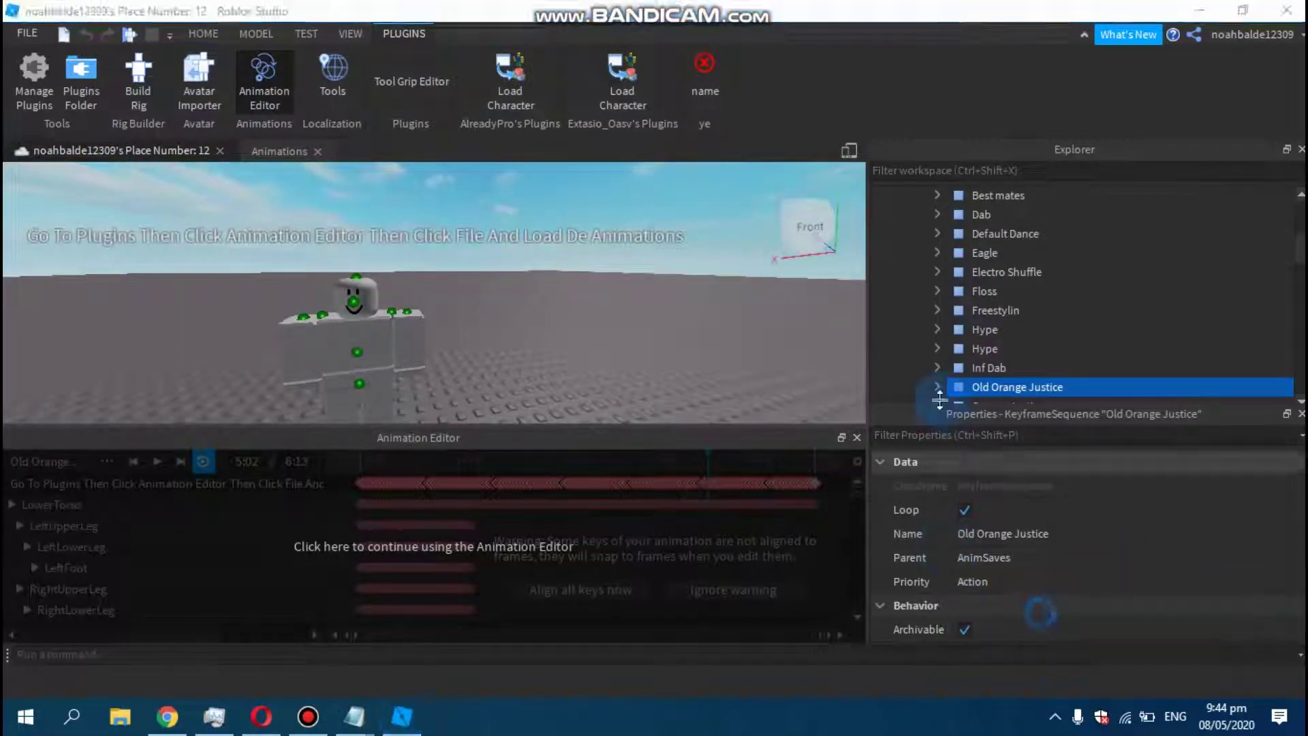
{"action": "left_click", "coordinate": [857, 437]}
{"action": "scroll", "coordinate": [943, 325], "scroll_direction": "up", "scroll_amount": 3}
{"action": "scroll", "coordinate": [943, 326], "scroll_direction": "up", "scroll_amount": 1}
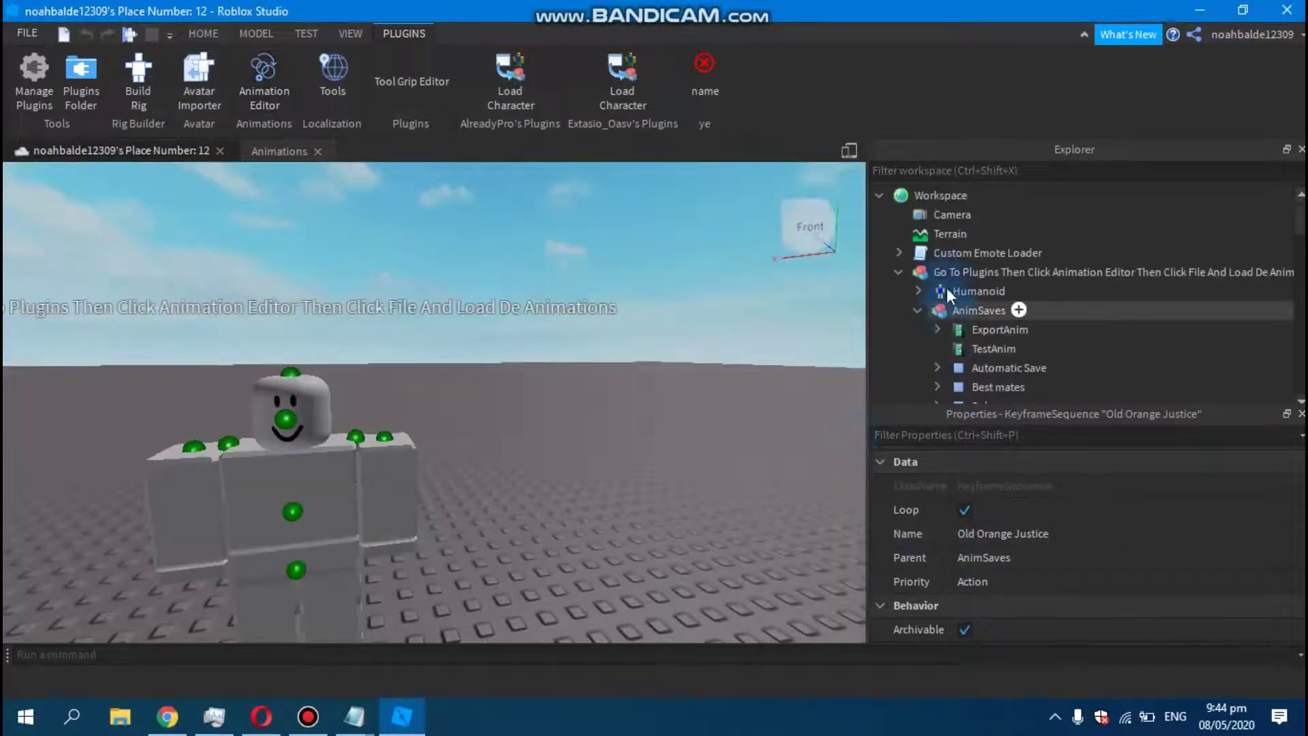
Step: Delete the animation rig model from the Workspace via Explorer
{"action": "left_click", "coordinate": [942, 269]}
{"action": "right_click", "coordinate": [941, 268]}
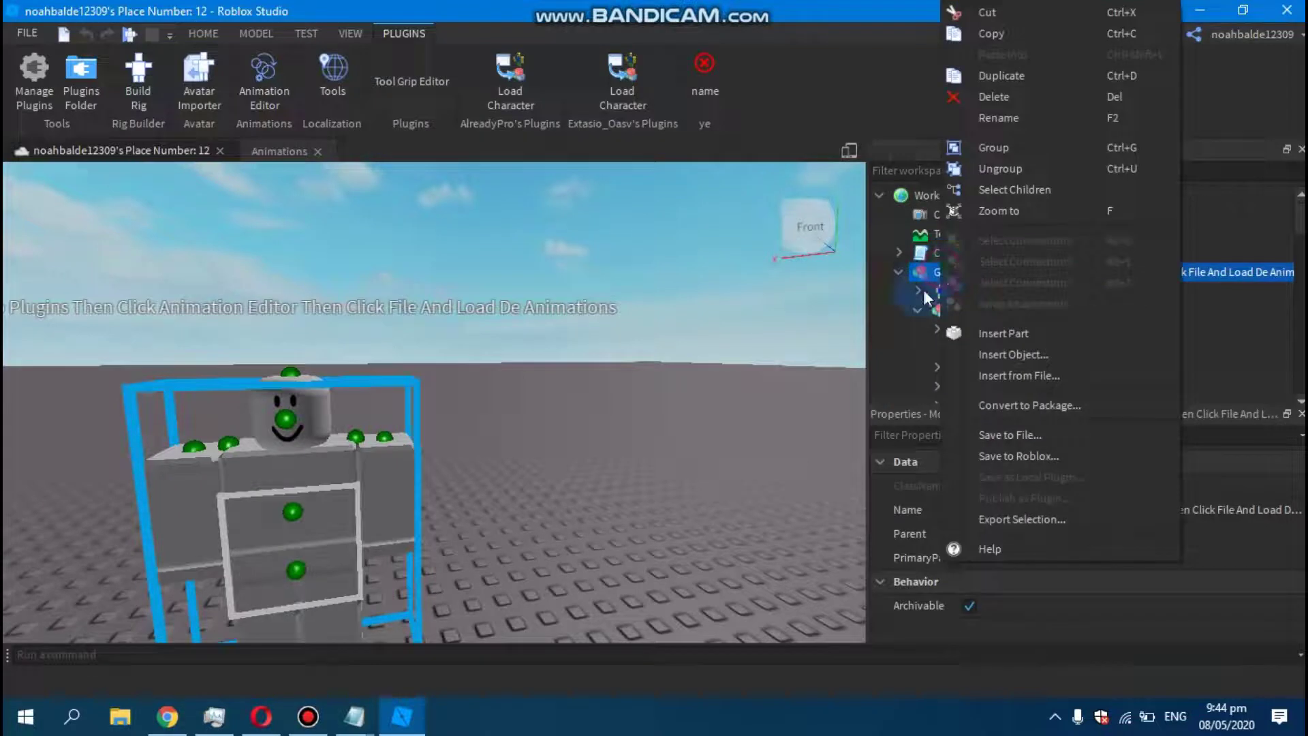
{"action": "left_click", "coordinate": [1026, 98]}
{"action": "left_click", "coordinate": [260, 716]}
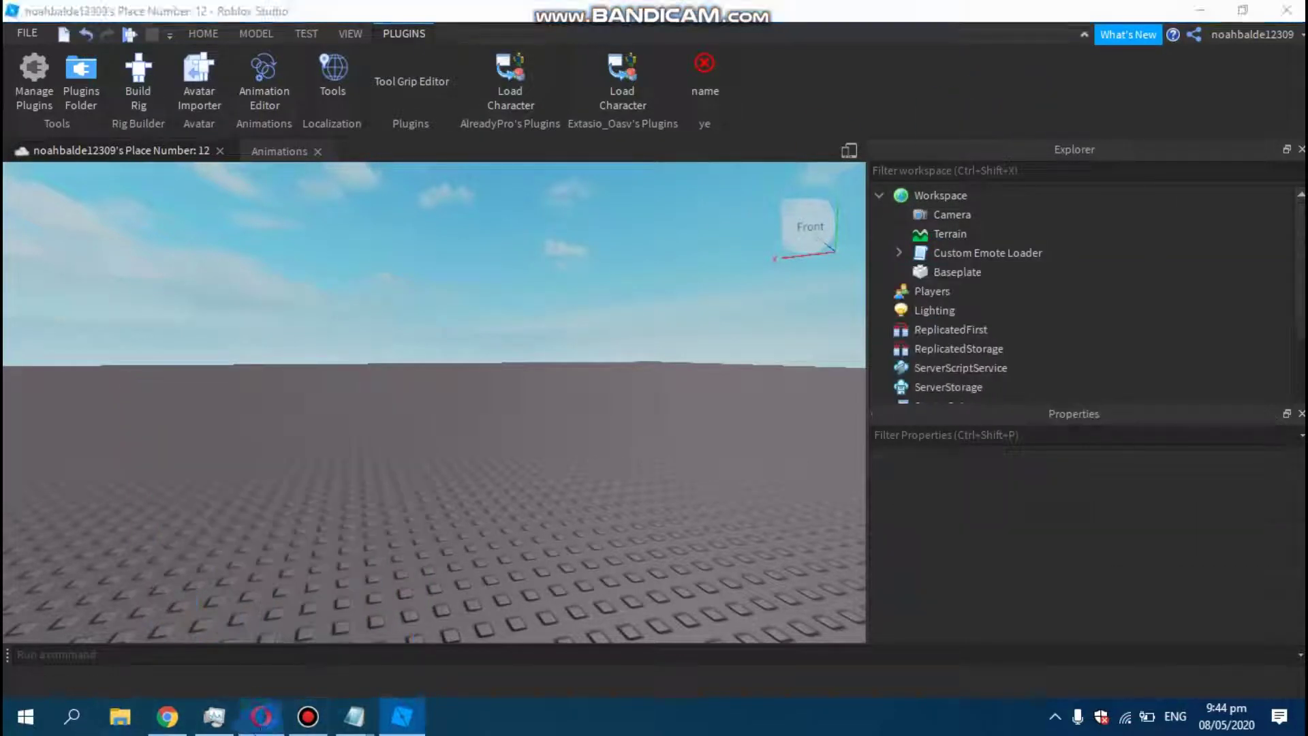
{"action": "scroll", "coordinate": [240, 424], "scroll_direction": "down", "scroll_amount": 2}
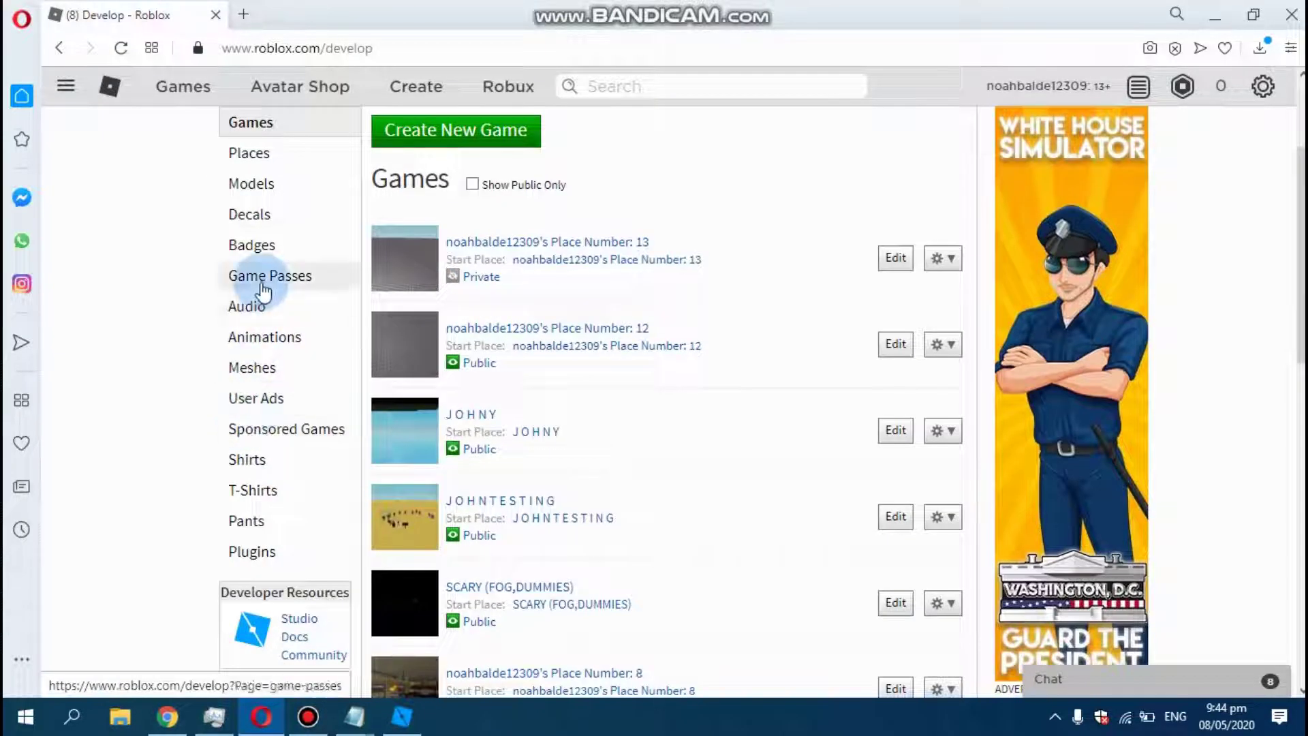
Step: Copy the ooj animation's asset ID from its Develop > Animations page
{"action": "left_click", "coordinate": [248, 346]}
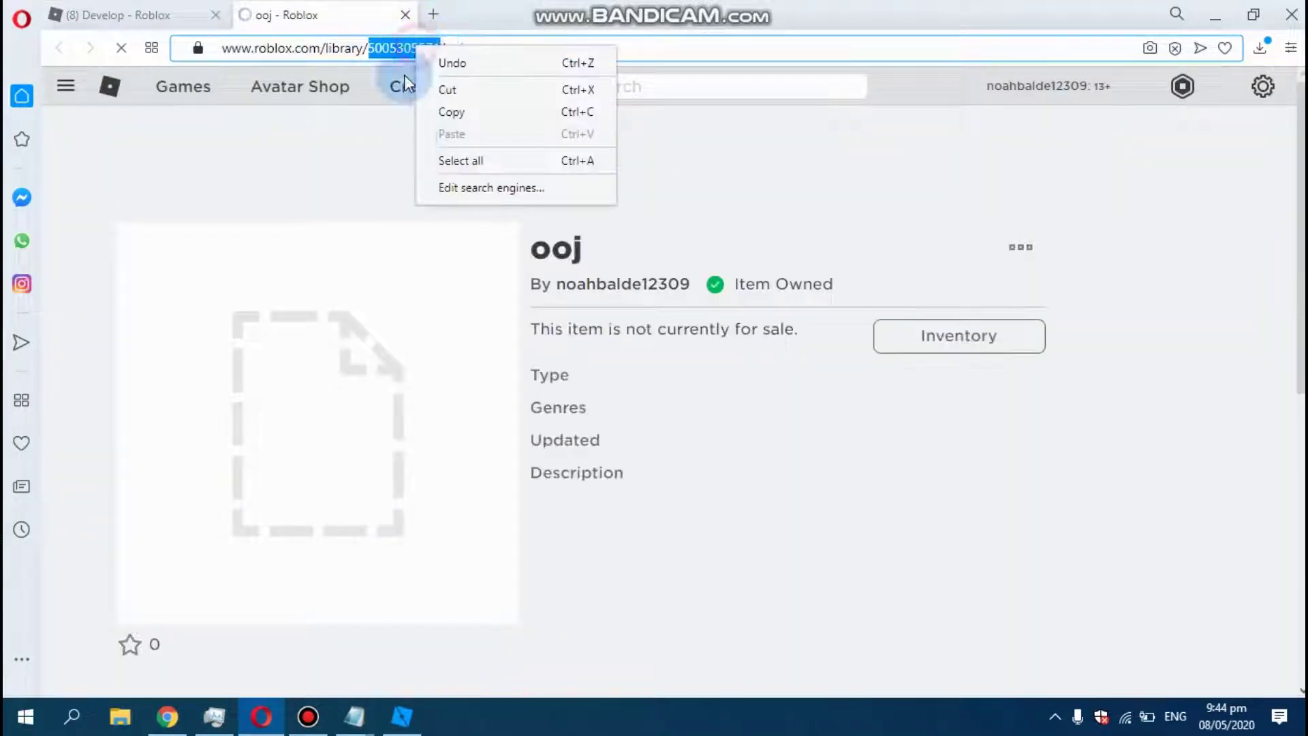
{"action": "left_click", "coordinate": [456, 120]}
{"action": "left_click", "coordinate": [402, 715]}
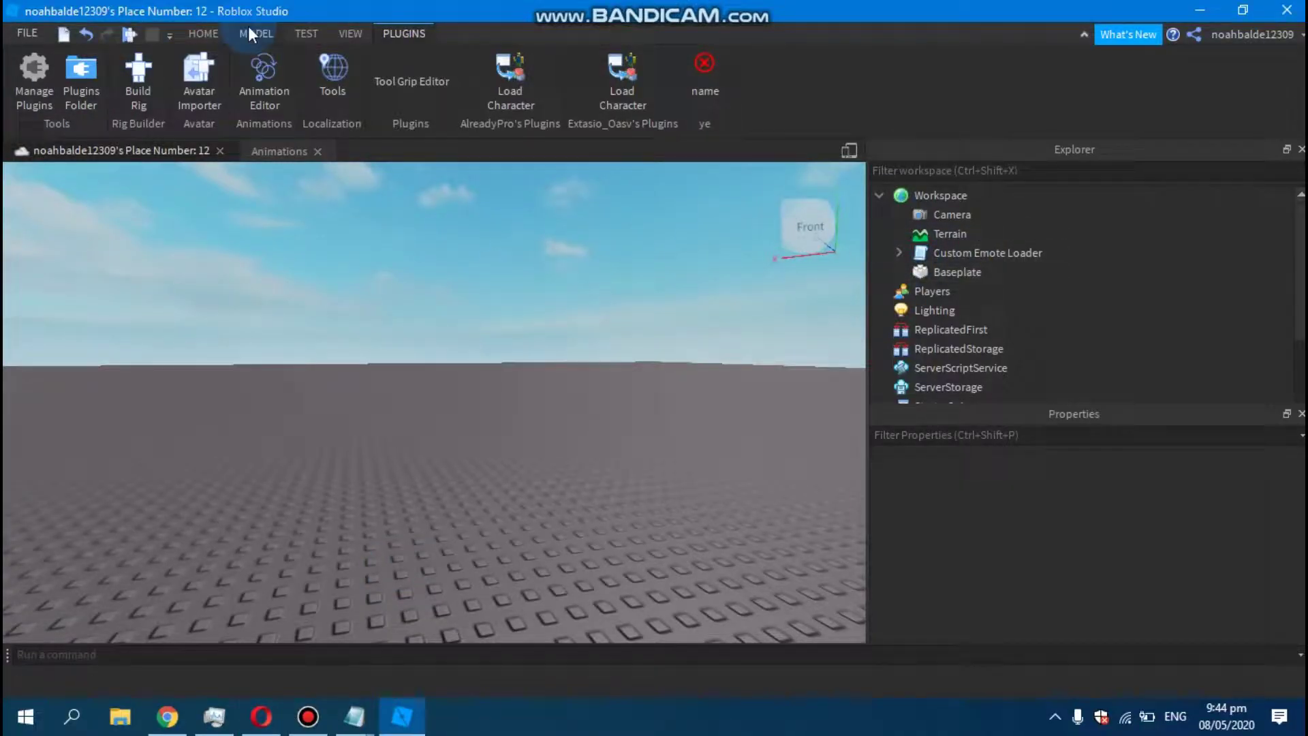
Step: Search the Toolbox models for 'custom emotes'
{"action": "left_click", "coordinate": [348, 33]}
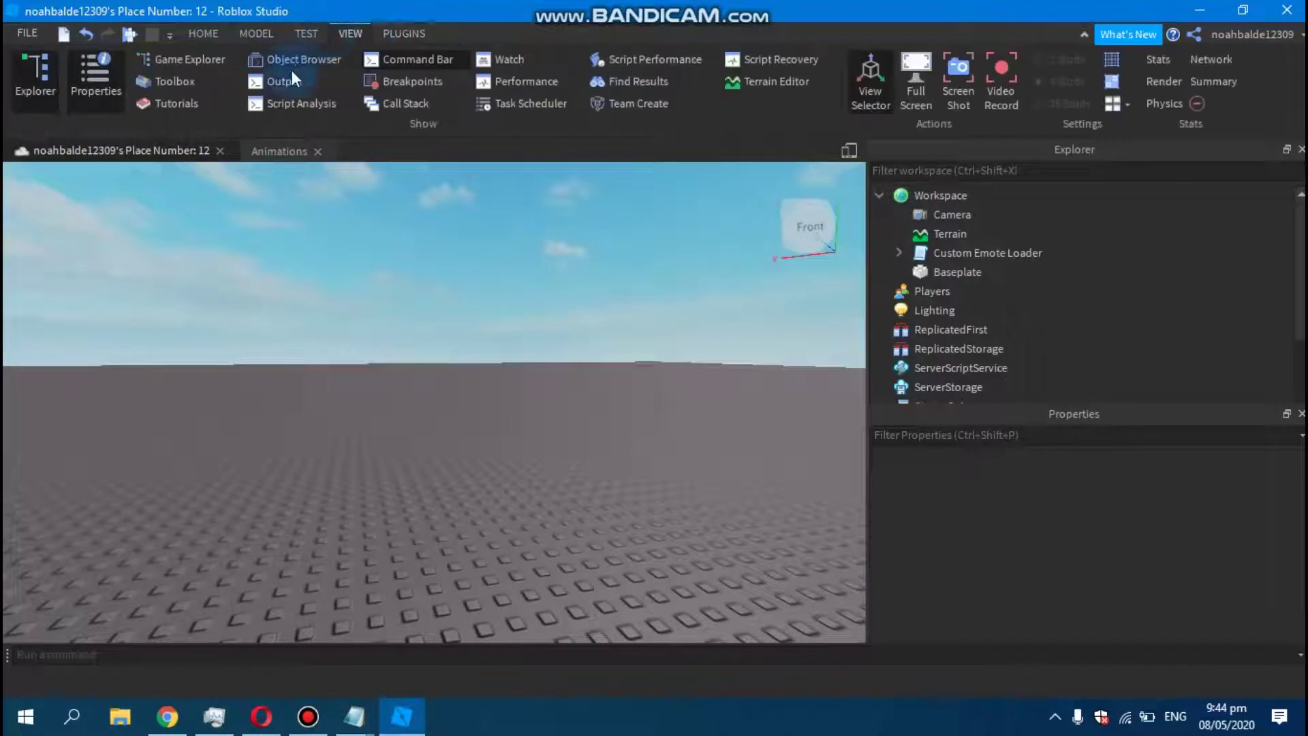
{"action": "left_click", "coordinate": [190, 87]}
{"action": "left_click", "coordinate": [152, 224]}
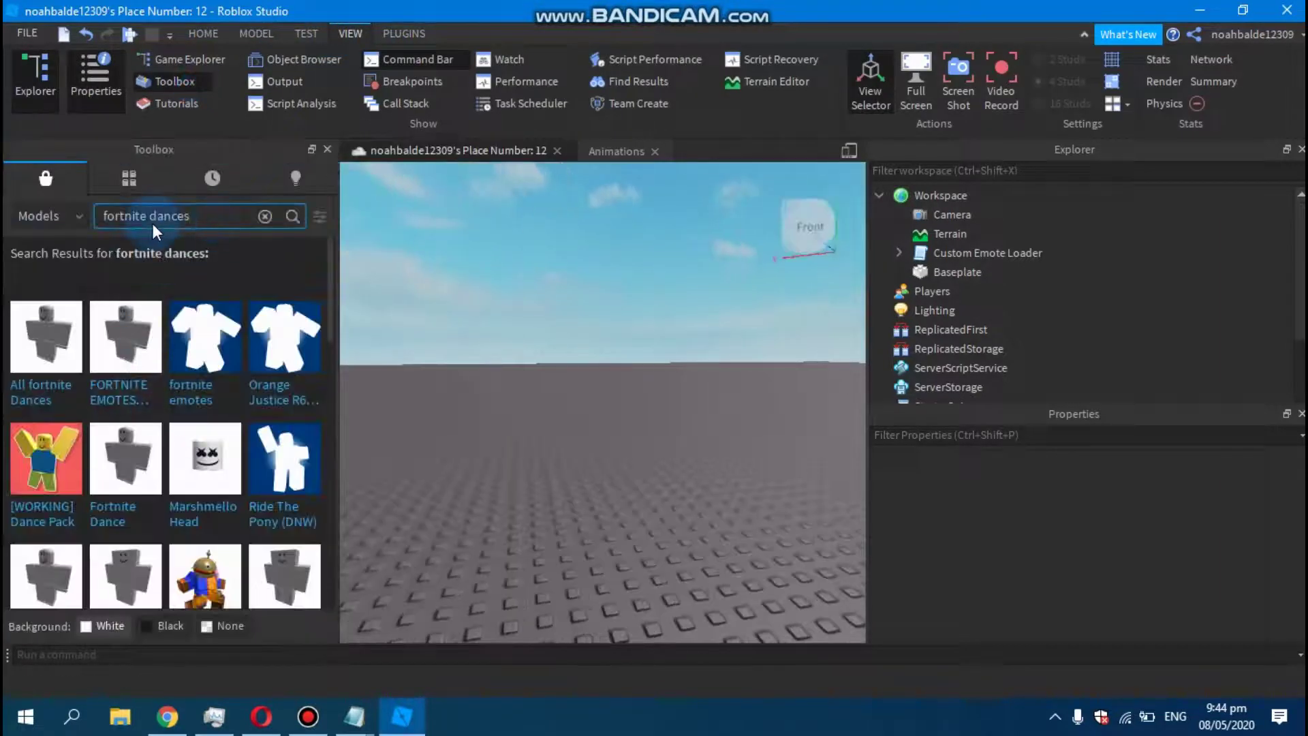
{"action": "key", "text": "BackSpace"}
{"action": "key", "text": "BackSpace"}
{"action": "key", "text": "BackSpace"}
{"action": "key", "text": "BackSpace"}
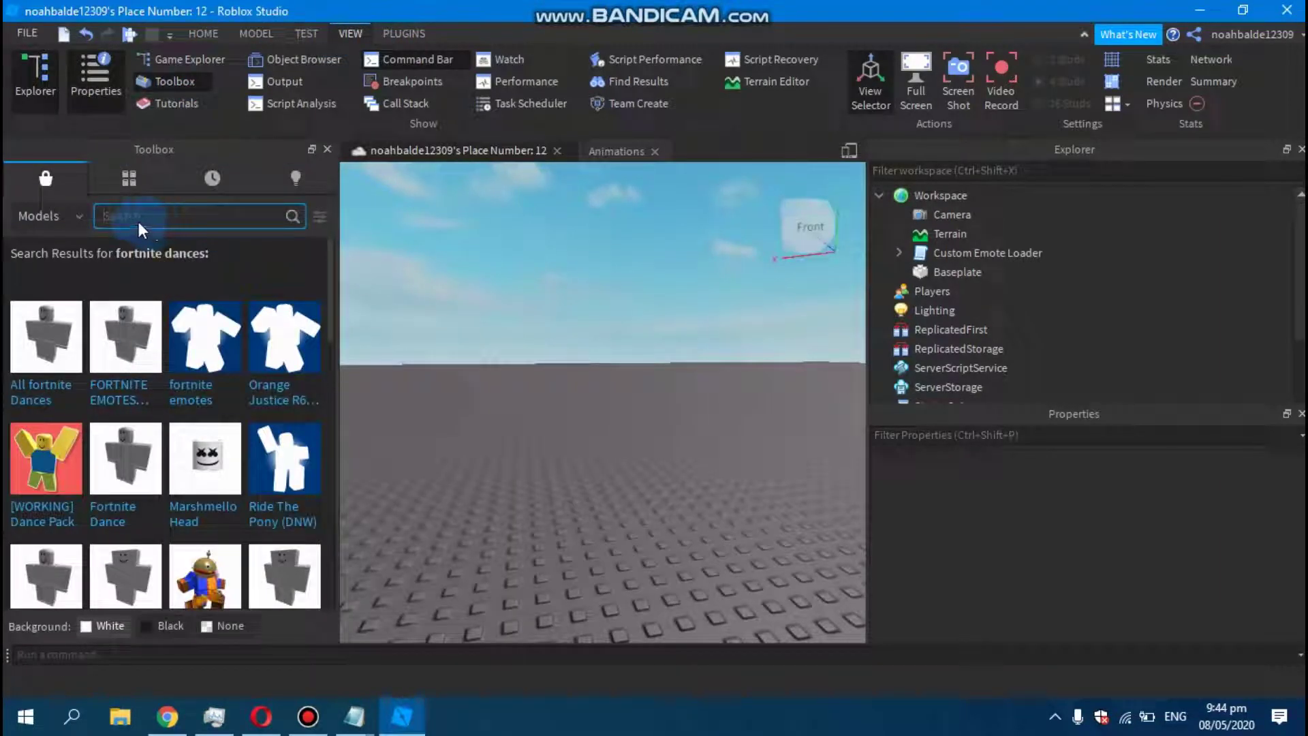
{"action": "type", "text": "custom emotes"}
{"action": "key", "text": "Return"}
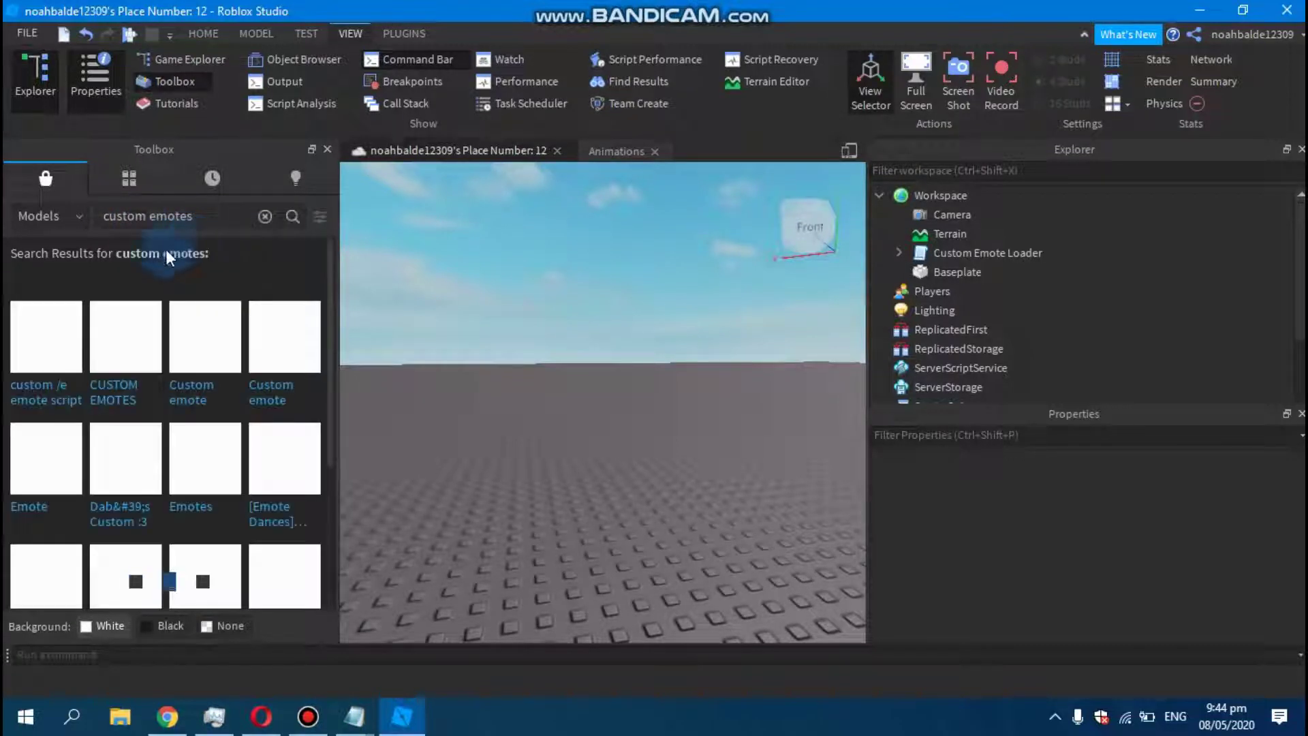
Step: Insert the Custom Emote Loader, delete its duplicate, and open the Animations module
{"action": "left_click", "coordinate": [118, 366]}
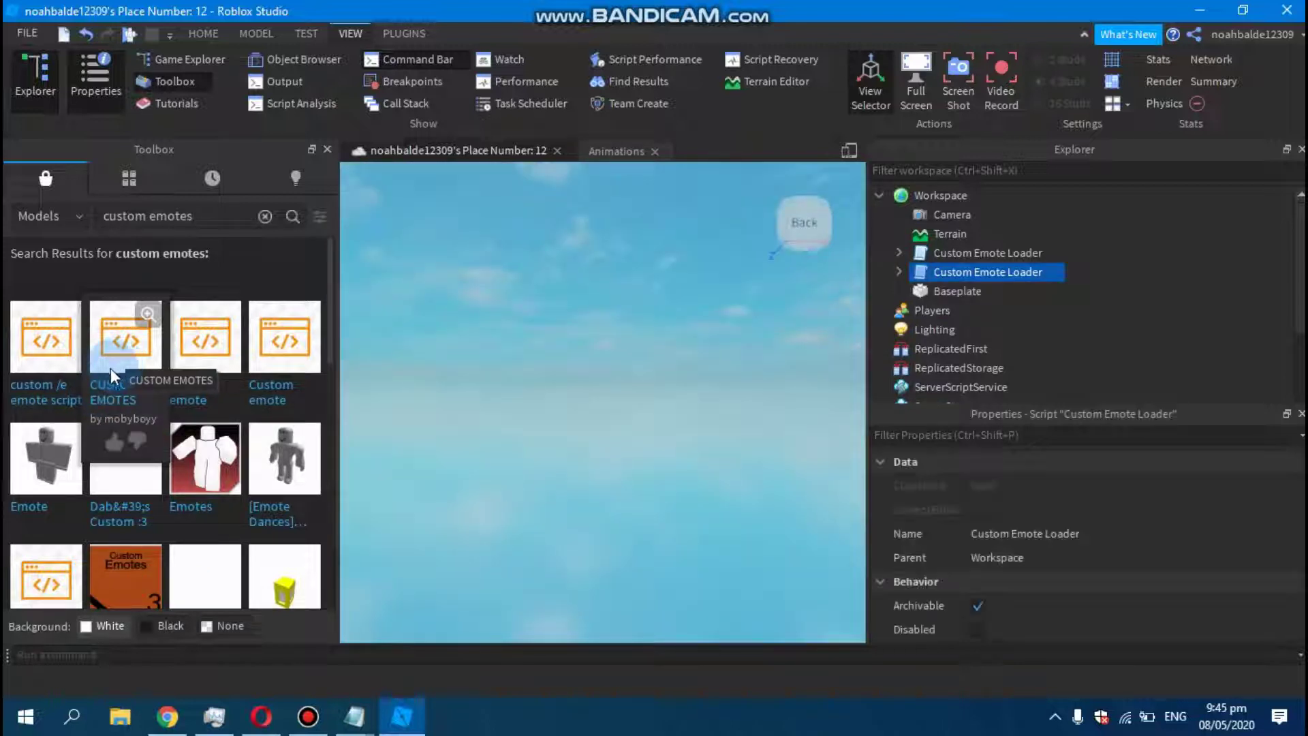
{"action": "mouse_move", "coordinate": [987, 272]}
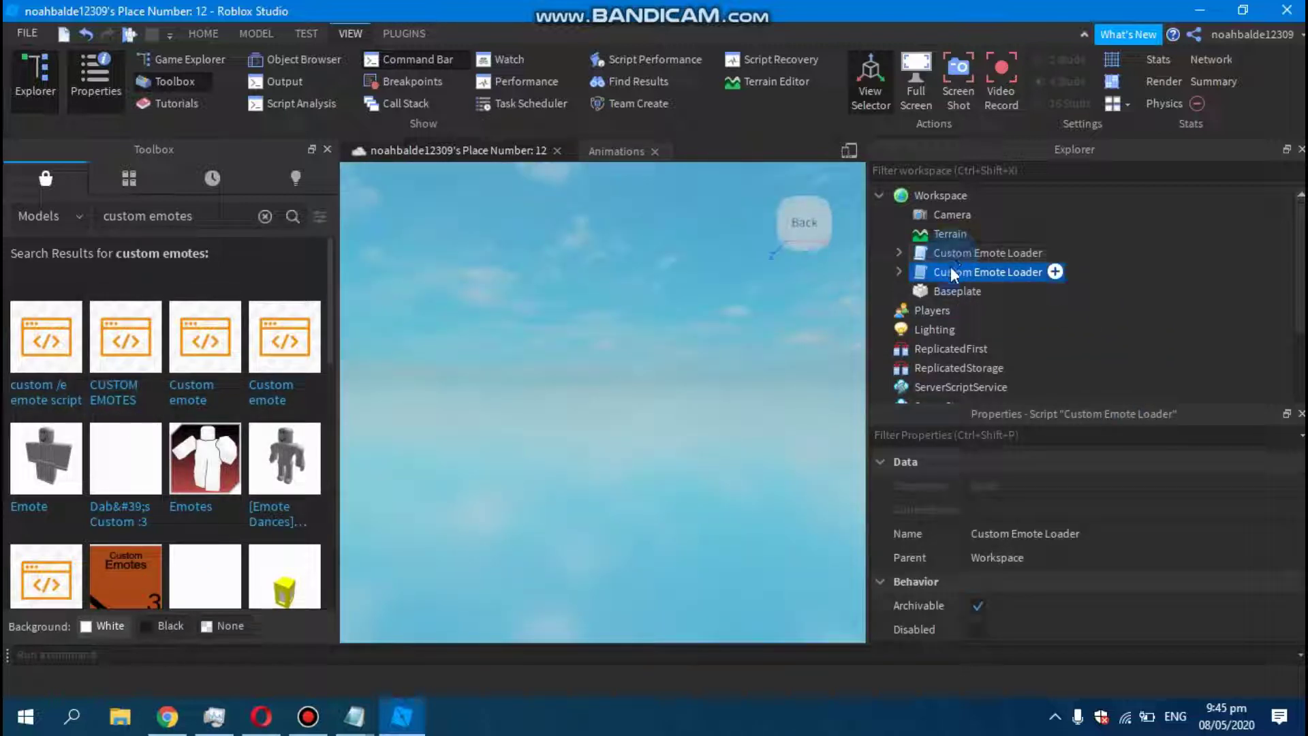
{"action": "right_click", "coordinate": [951, 270]}
{"action": "left_click", "coordinate": [1001, 126]}
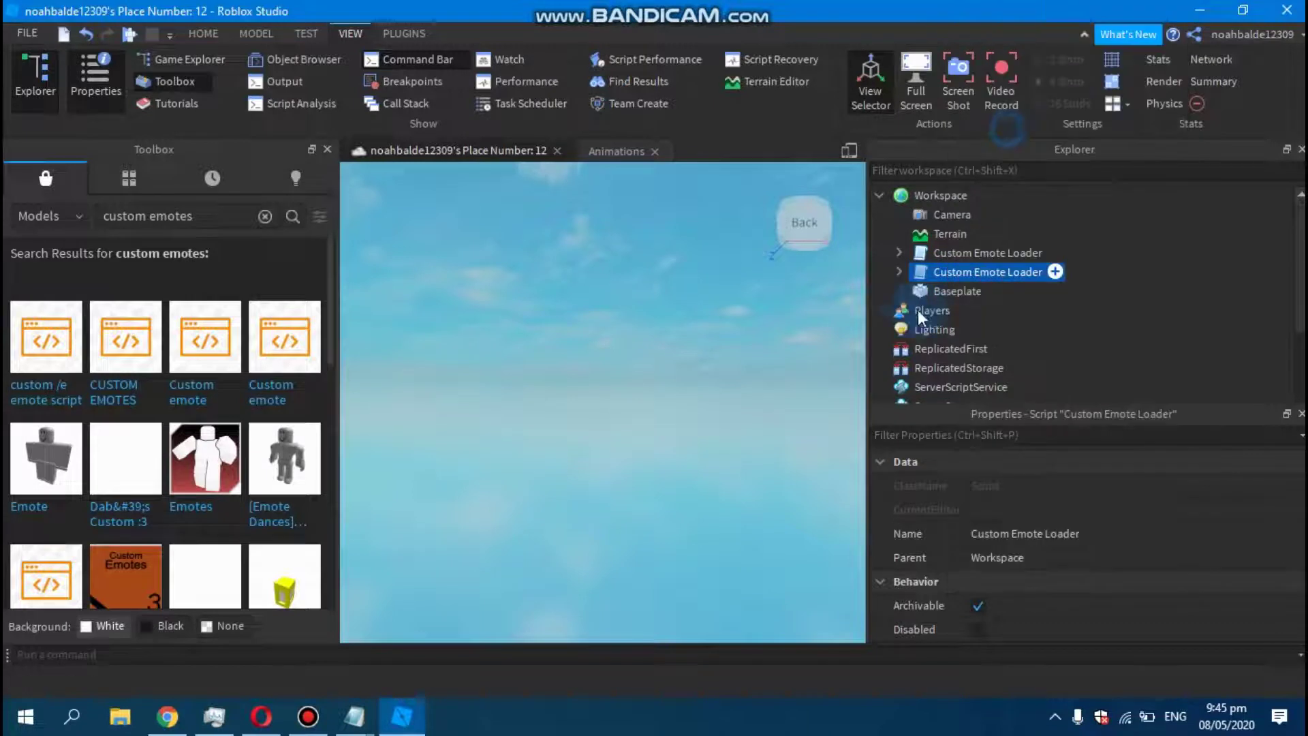
{"action": "left_click", "coordinate": [899, 253]}
{"action": "double_click", "coordinate": [957, 273]}
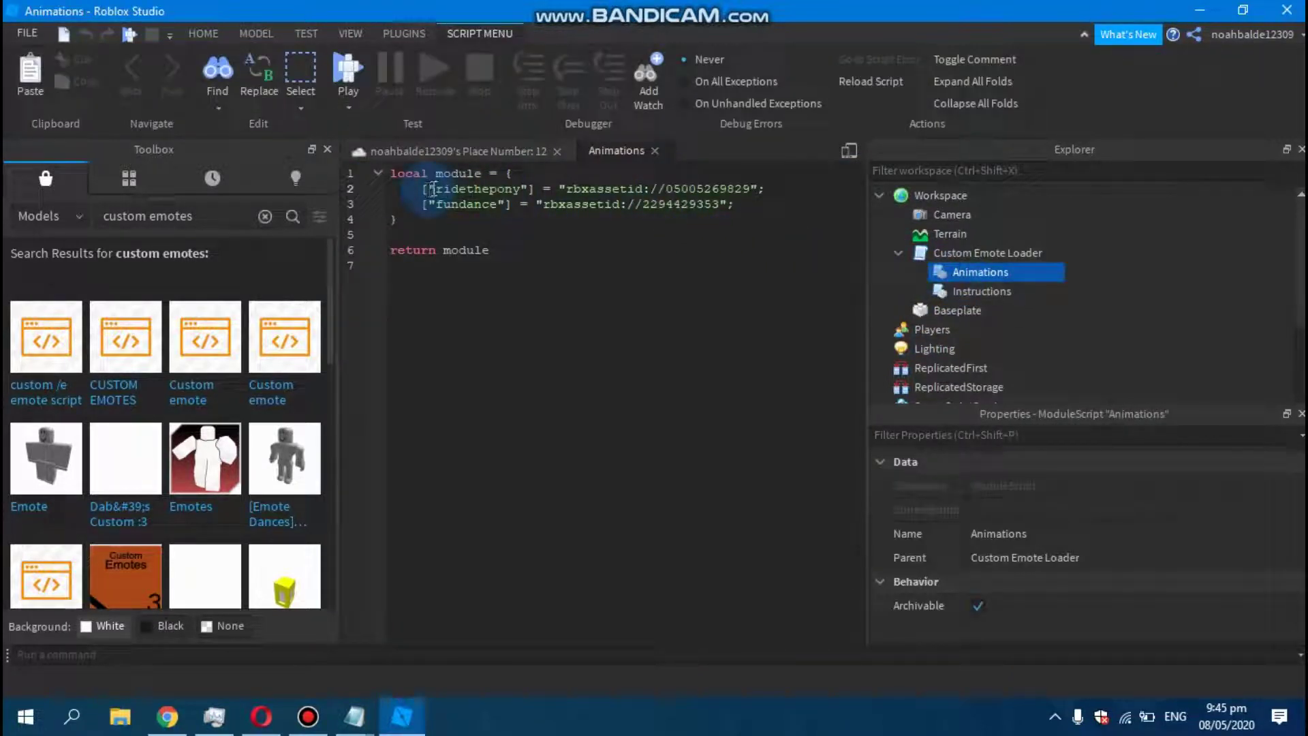
{"action": "double_click", "coordinate": [538, 250]}
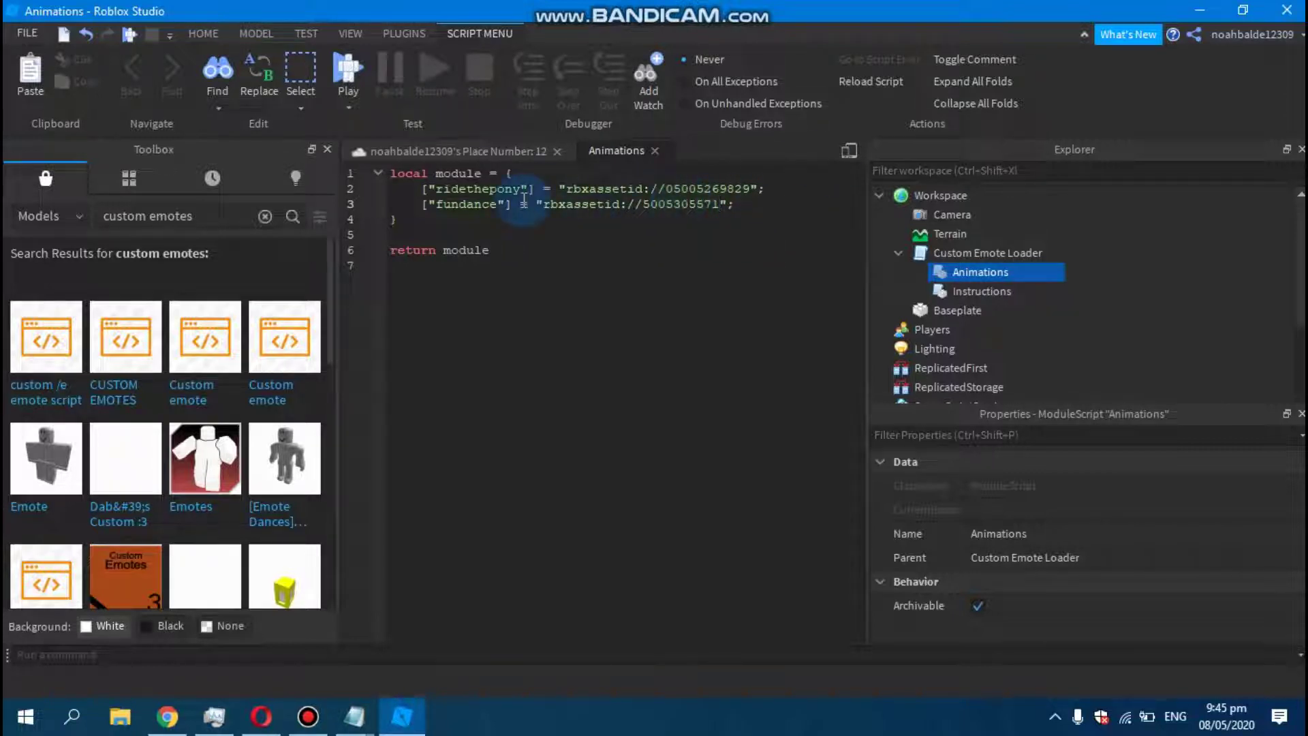
{"action": "key", "text": "alt+Tab"}
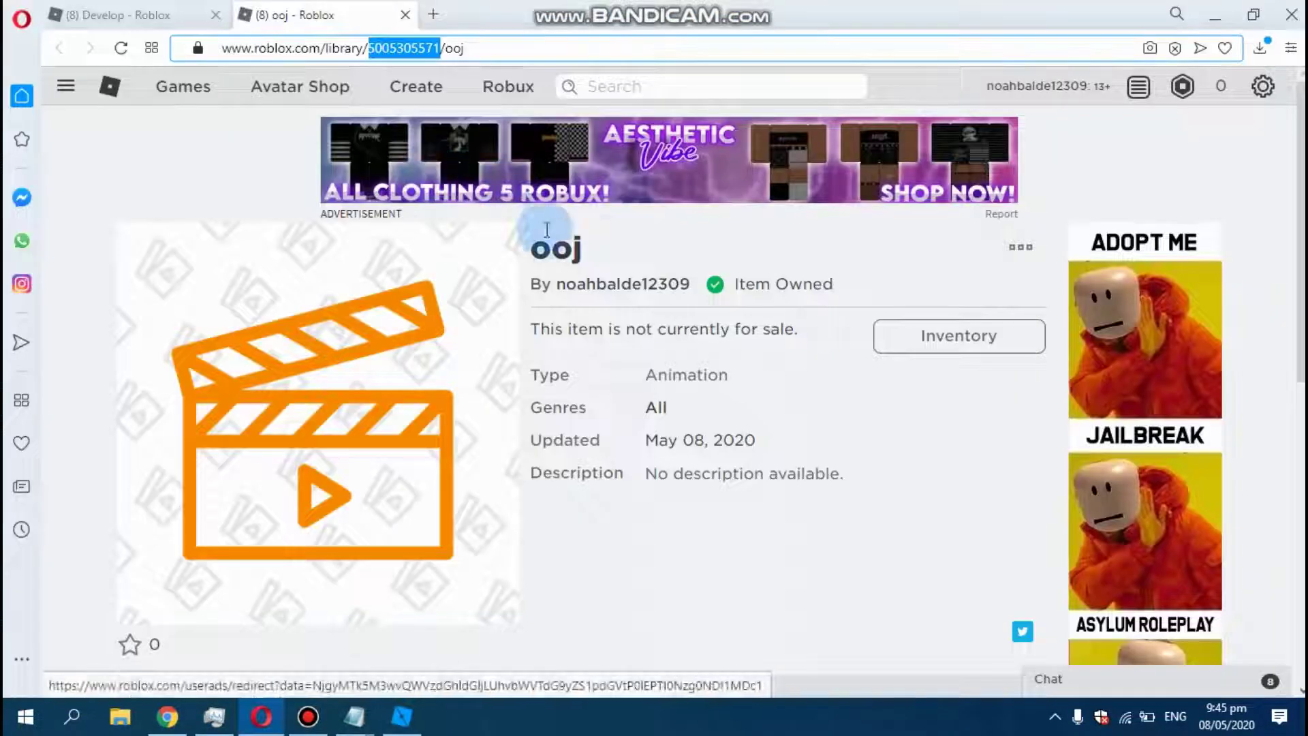
{"action": "mouse_move", "coordinate": [602, 247]}
{"action": "left_mouse_down"}
{"action": "mouse_move", "coordinate": [531, 249]}
{"action": "mouse_move", "coordinate": [563, 239]}
{"action": "left_mouse_up"}
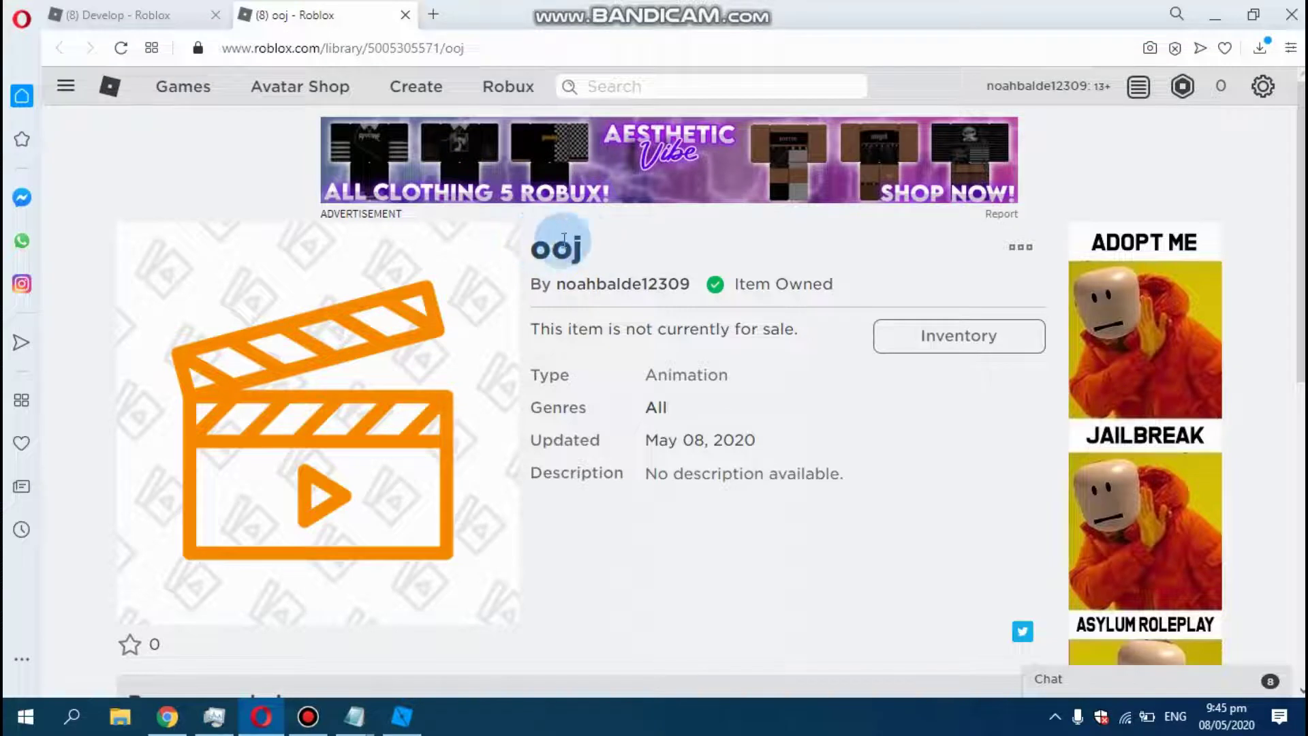
{"action": "key", "text": "alt+Tab"}
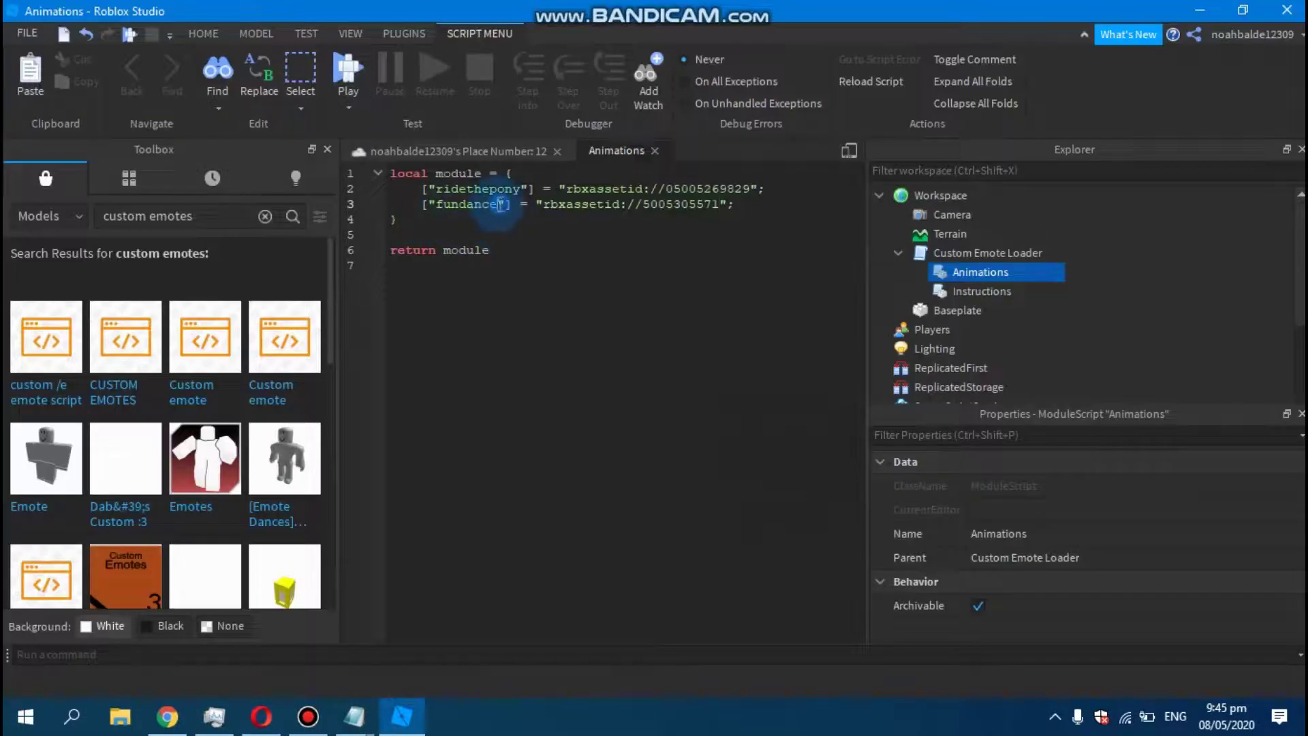
{"action": "key", "text": "BackSpace"}
{"action": "type", "text": "og"}
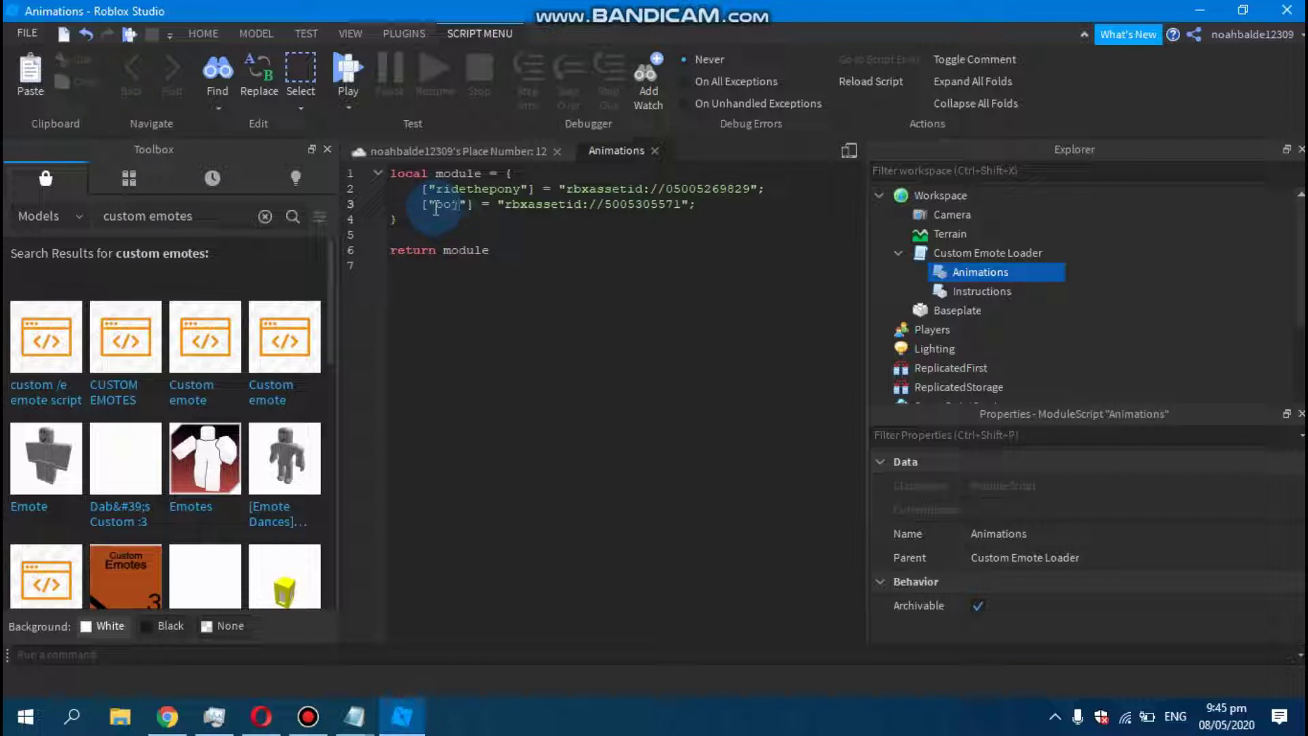
{"action": "type", "text": "j"}
{"action": "left_click", "coordinate": [455, 158]}
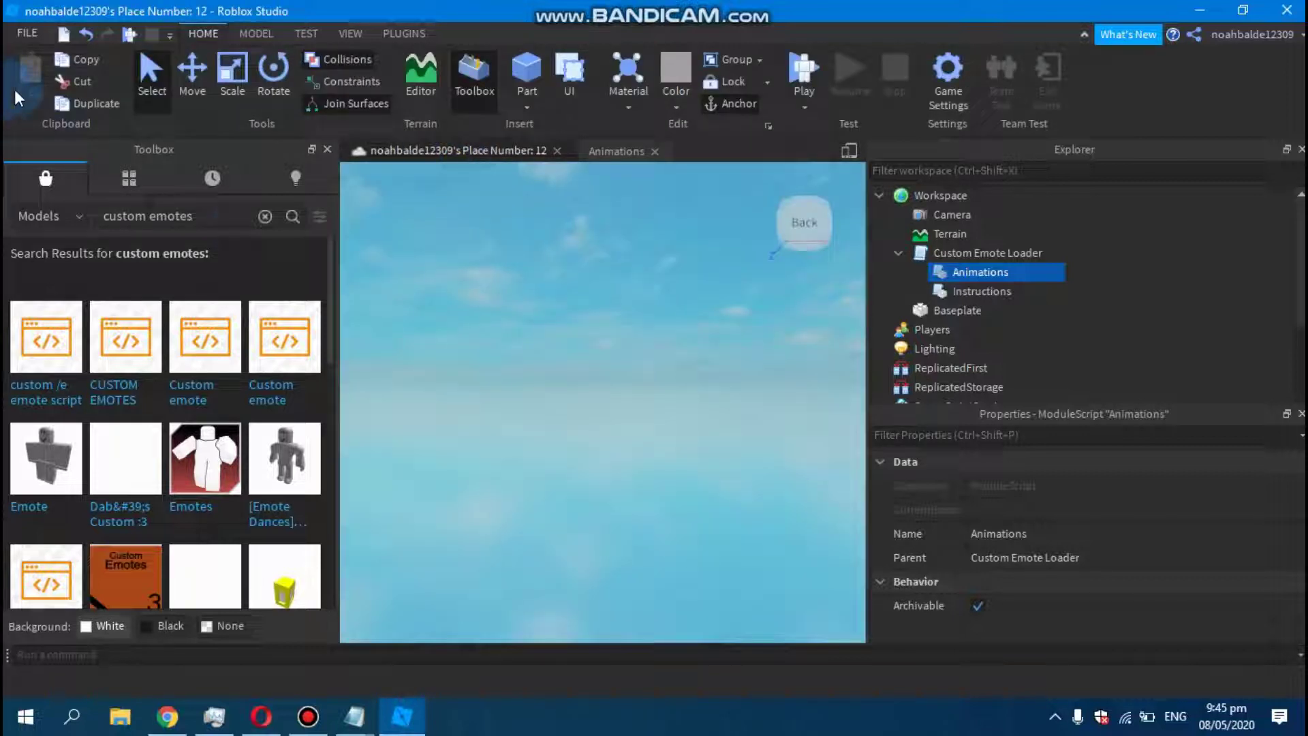
Step: Publish the place with the ooj emote via File > Publish to Roblox
{"action": "left_click", "coordinate": [24, 36]}
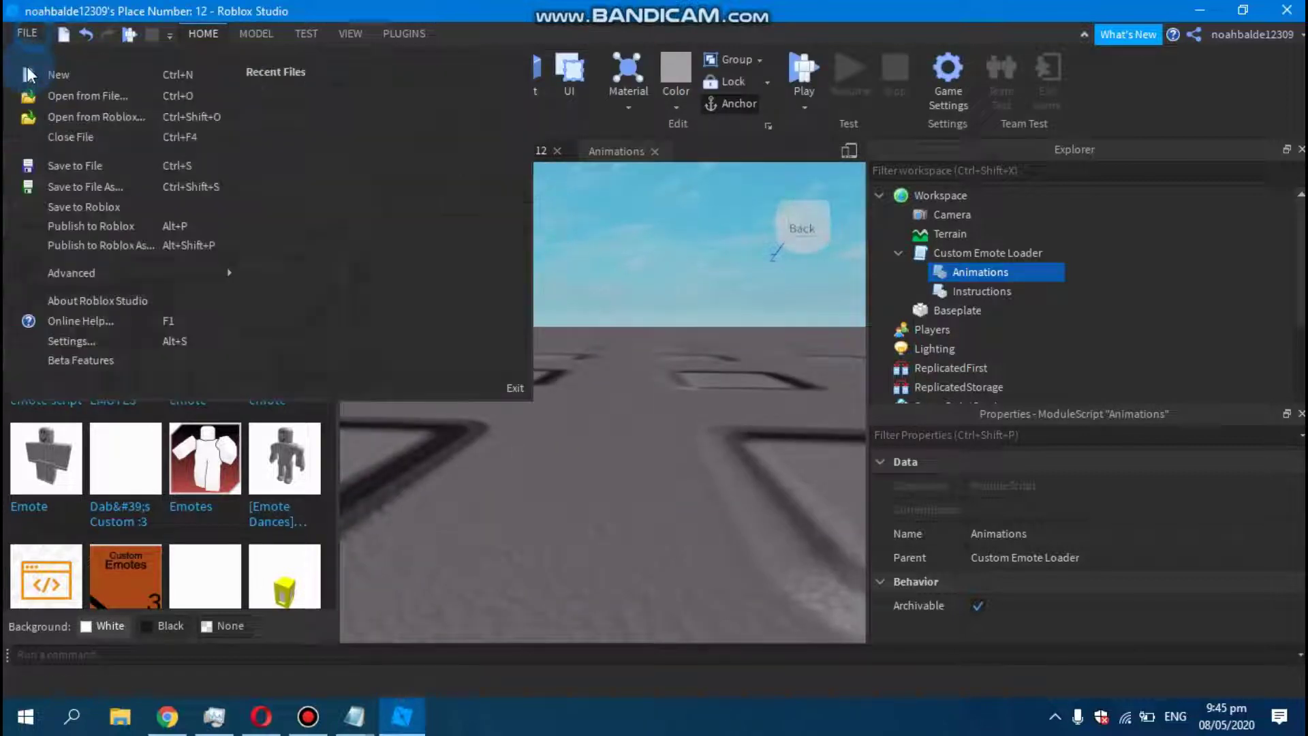
{"action": "left_click", "coordinate": [69, 226]}
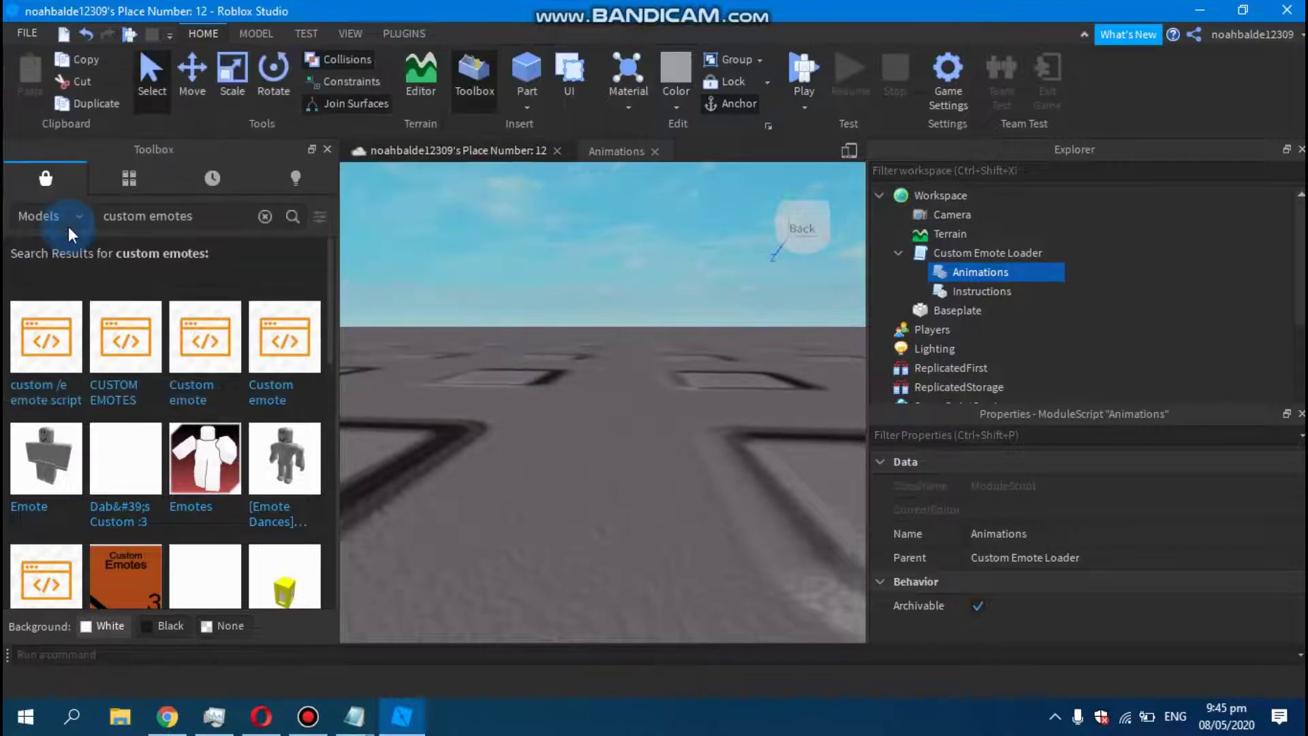
{"action": "left_click", "coordinate": [28, 41]}
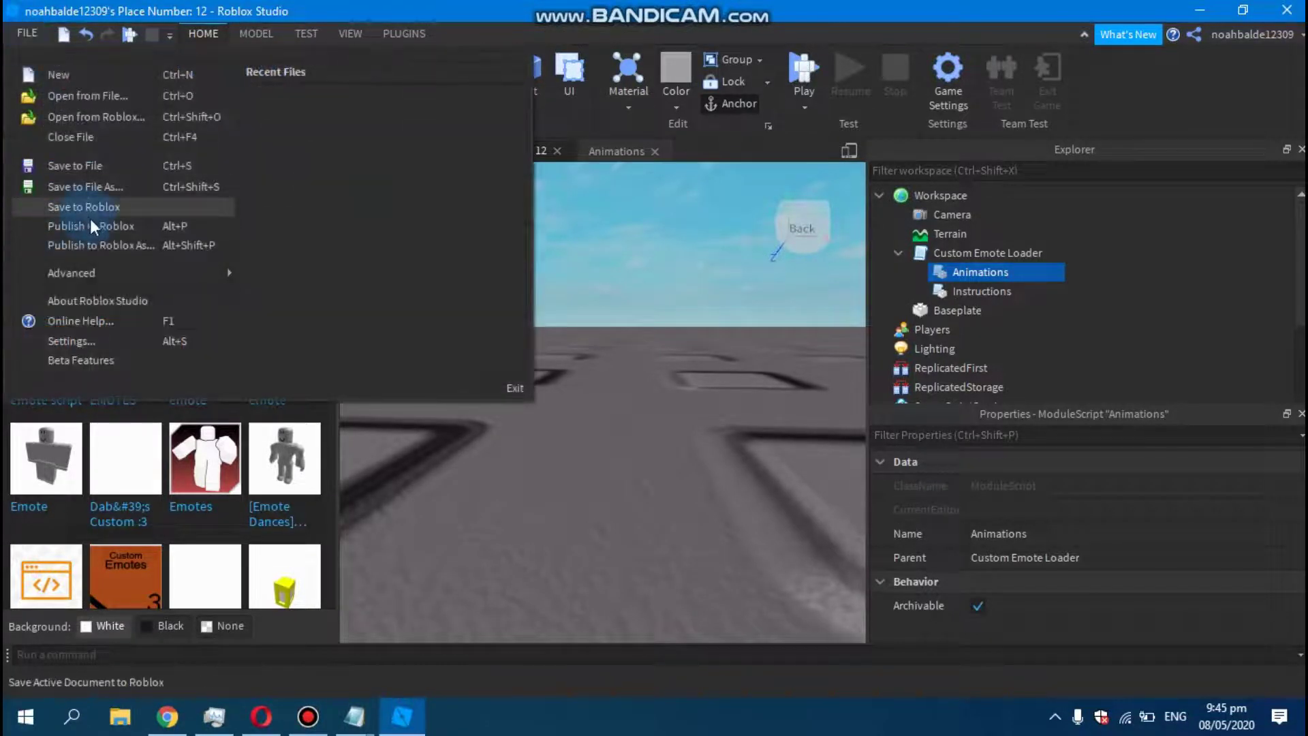
{"action": "left_click", "coordinate": [90, 212]}
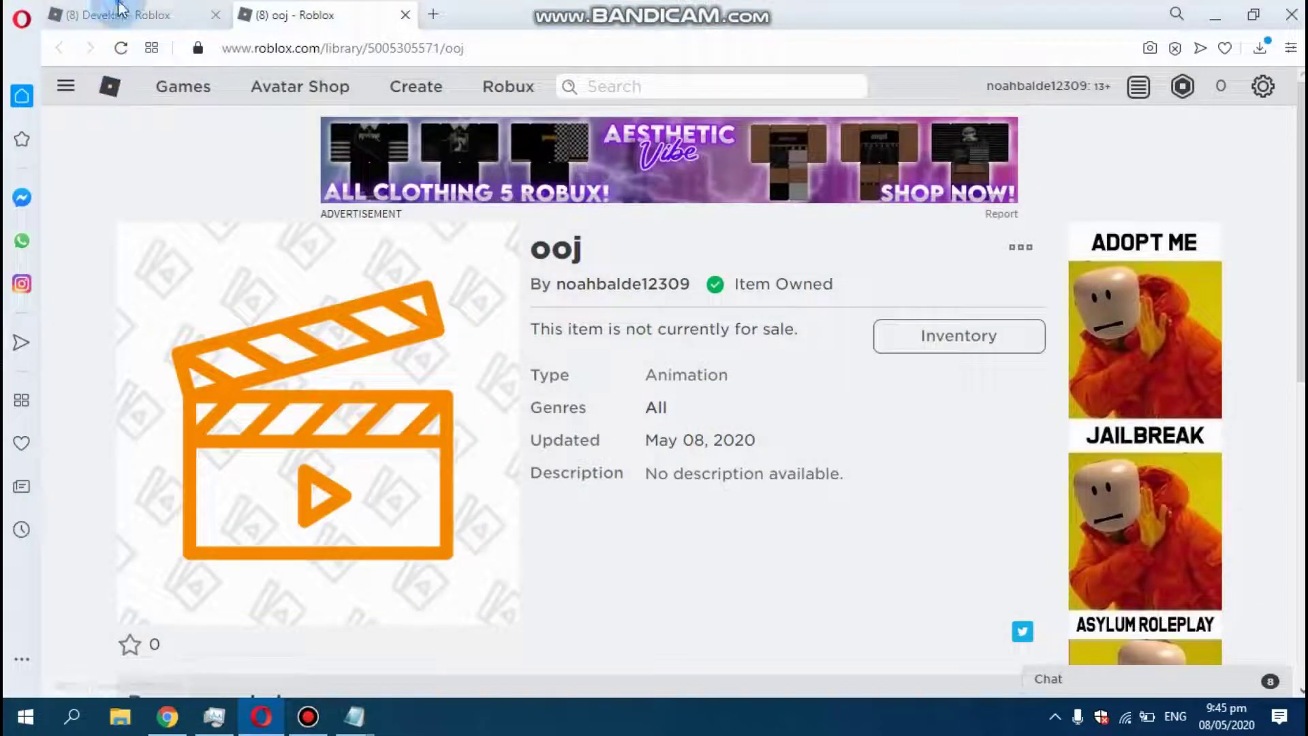
Step: Close the ooj animation page and show the profile's creations as a grid
{"action": "left_click", "coordinate": [120, 8]}
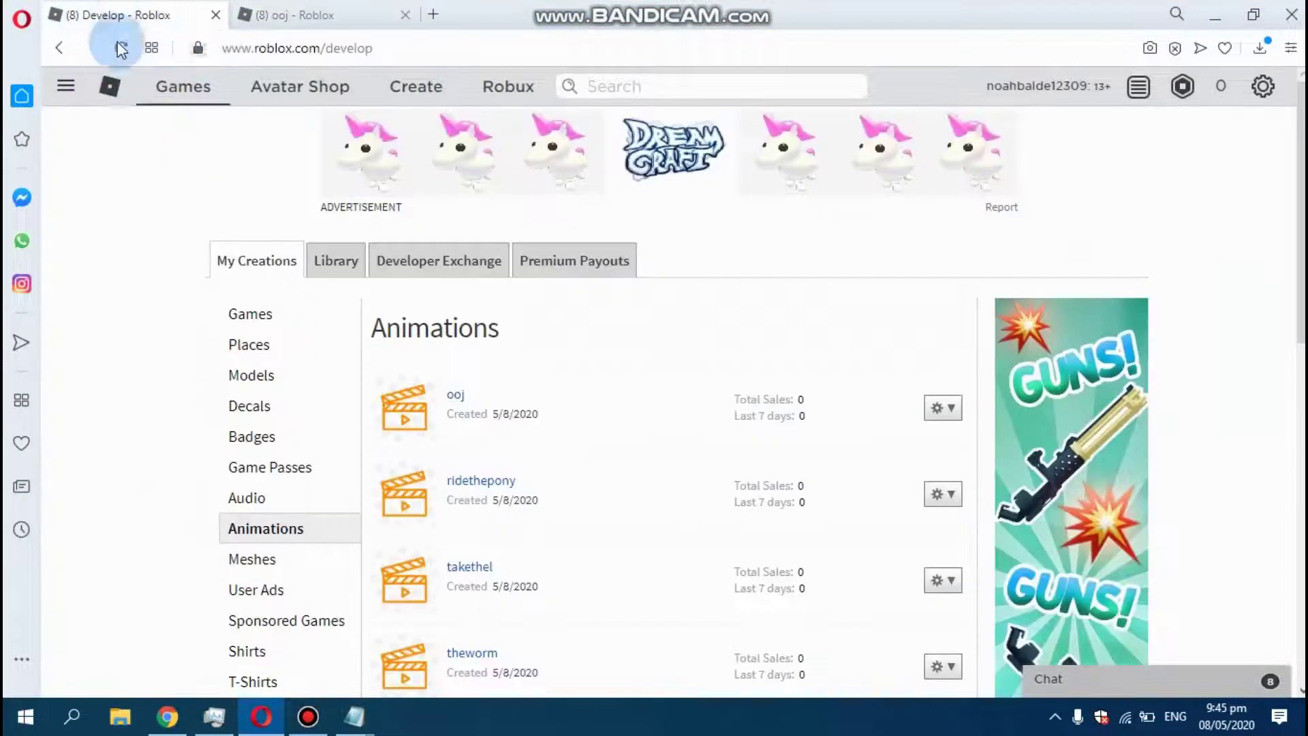
{"action": "left_click", "coordinate": [66, 87]}
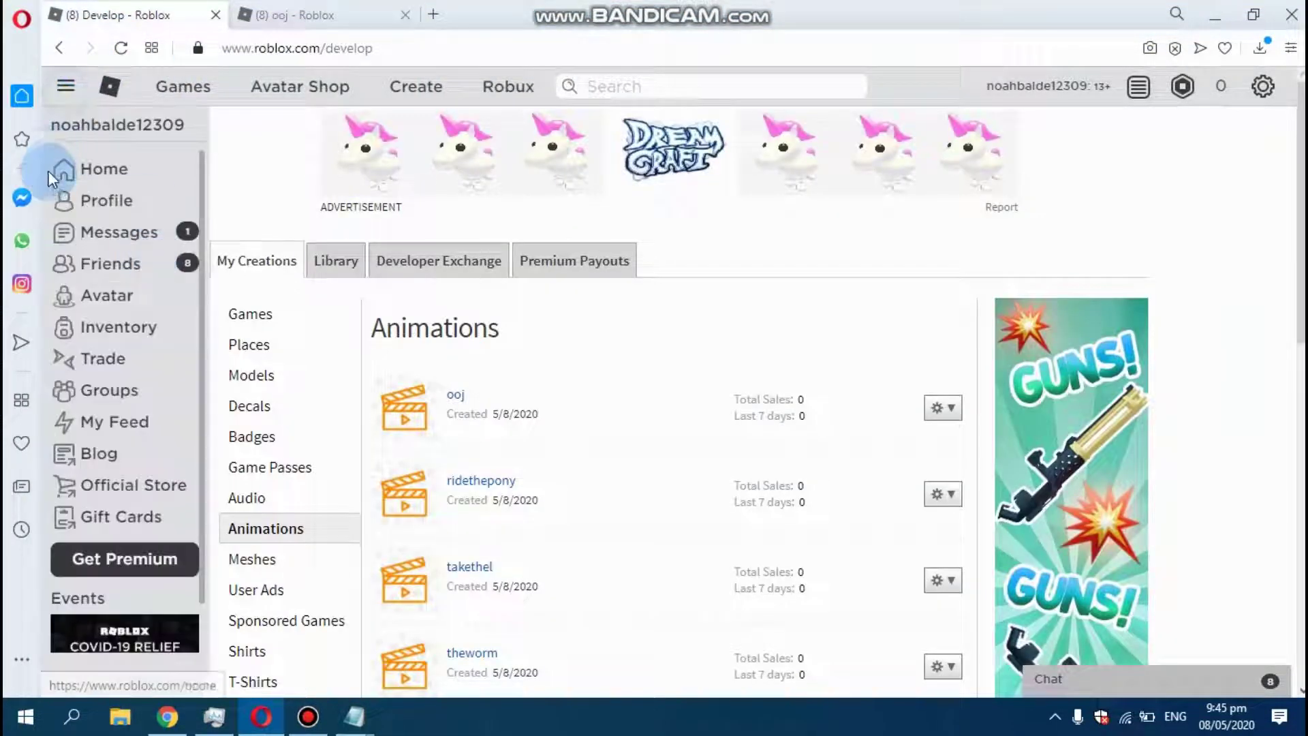
{"action": "left_click", "coordinate": [405, 15]}
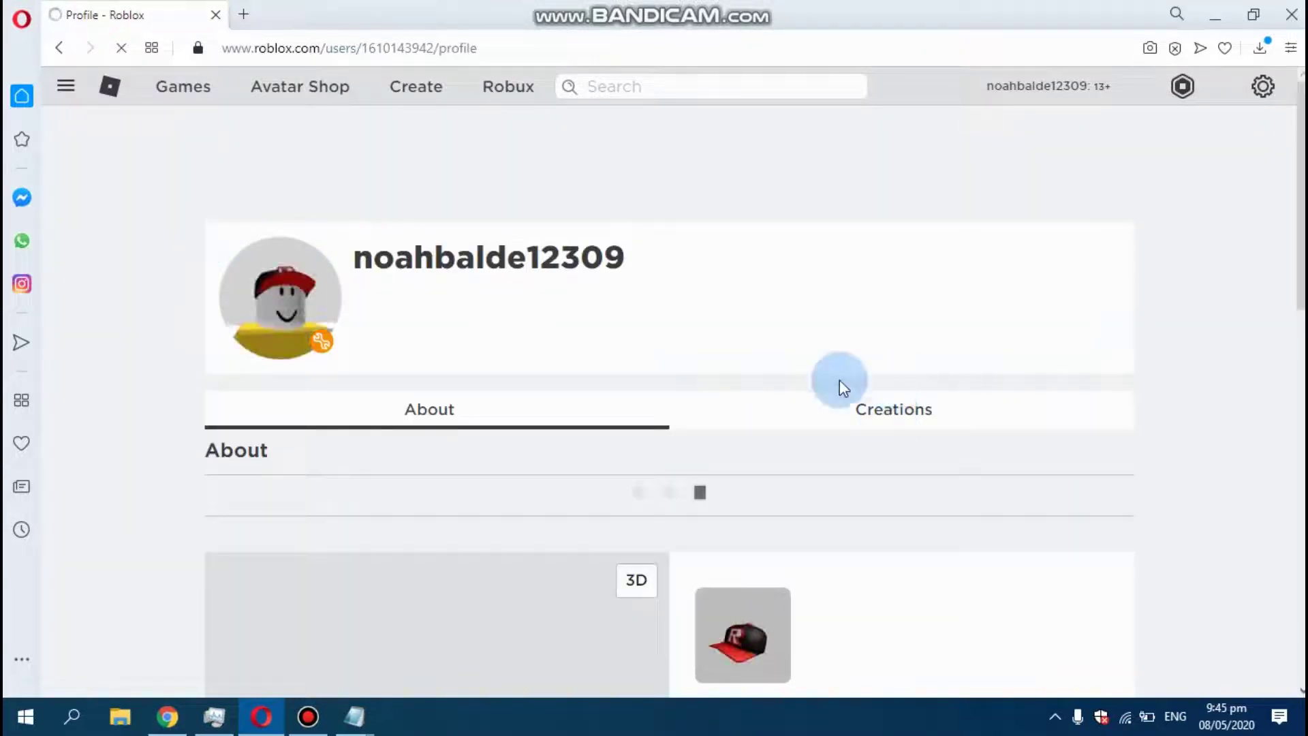
{"action": "left_click", "coordinate": [904, 408]}
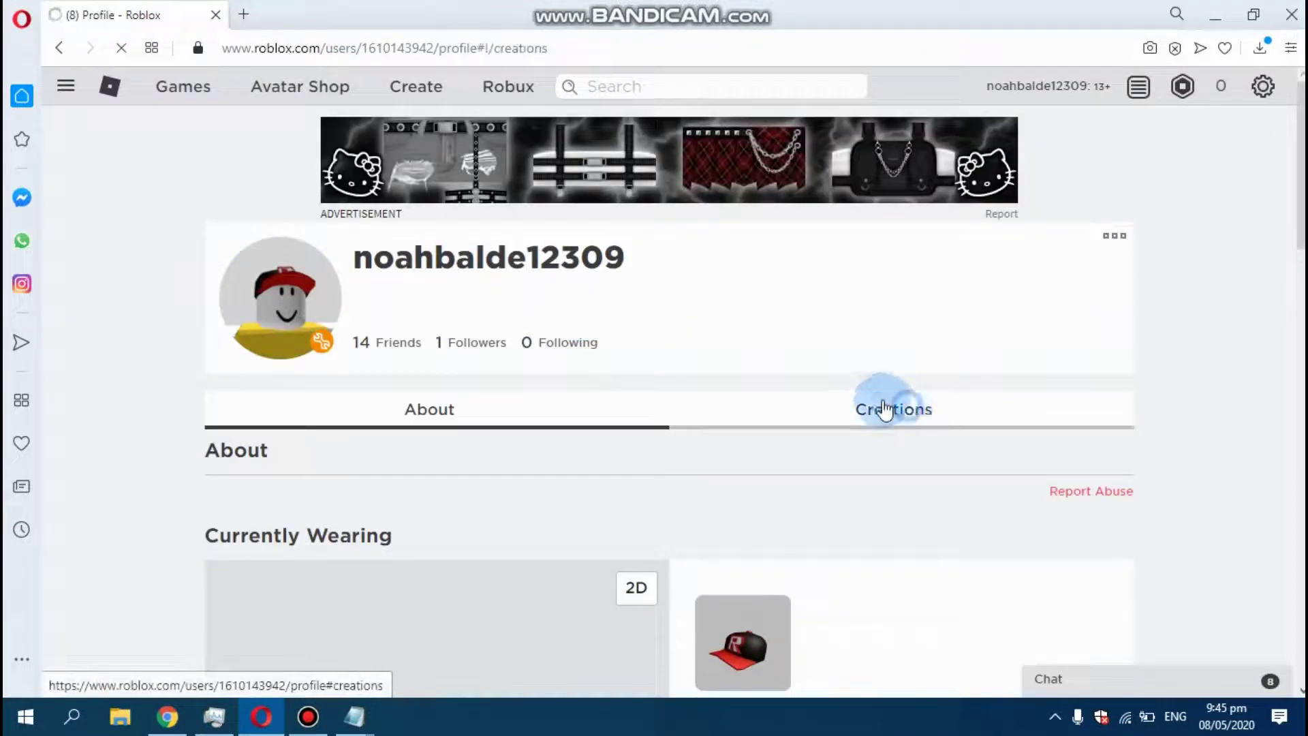
{"action": "scroll", "coordinate": [1114, 404], "scroll_direction": "down", "scroll_amount": 1}
{"action": "left_click", "coordinate": [1103, 352]}
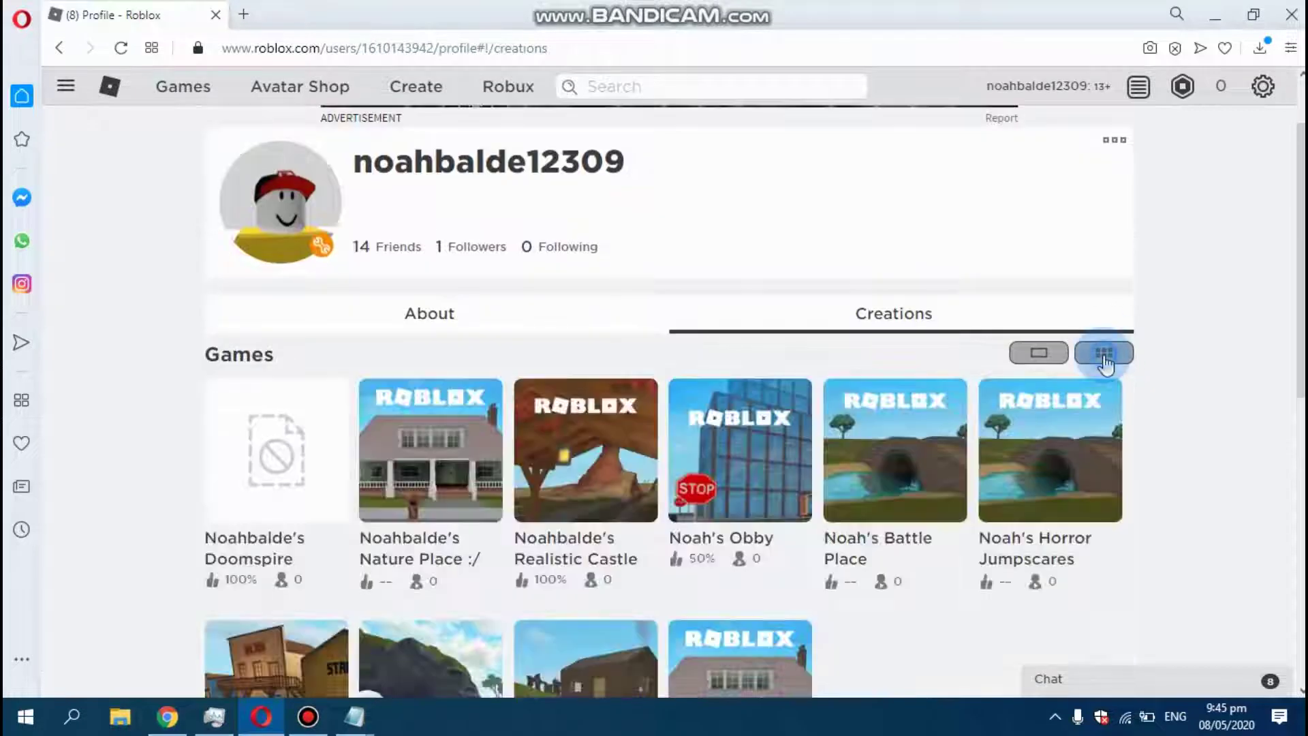
{"action": "scroll", "coordinate": [1016, 395], "scroll_direction": "down", "scroll_amount": 3}
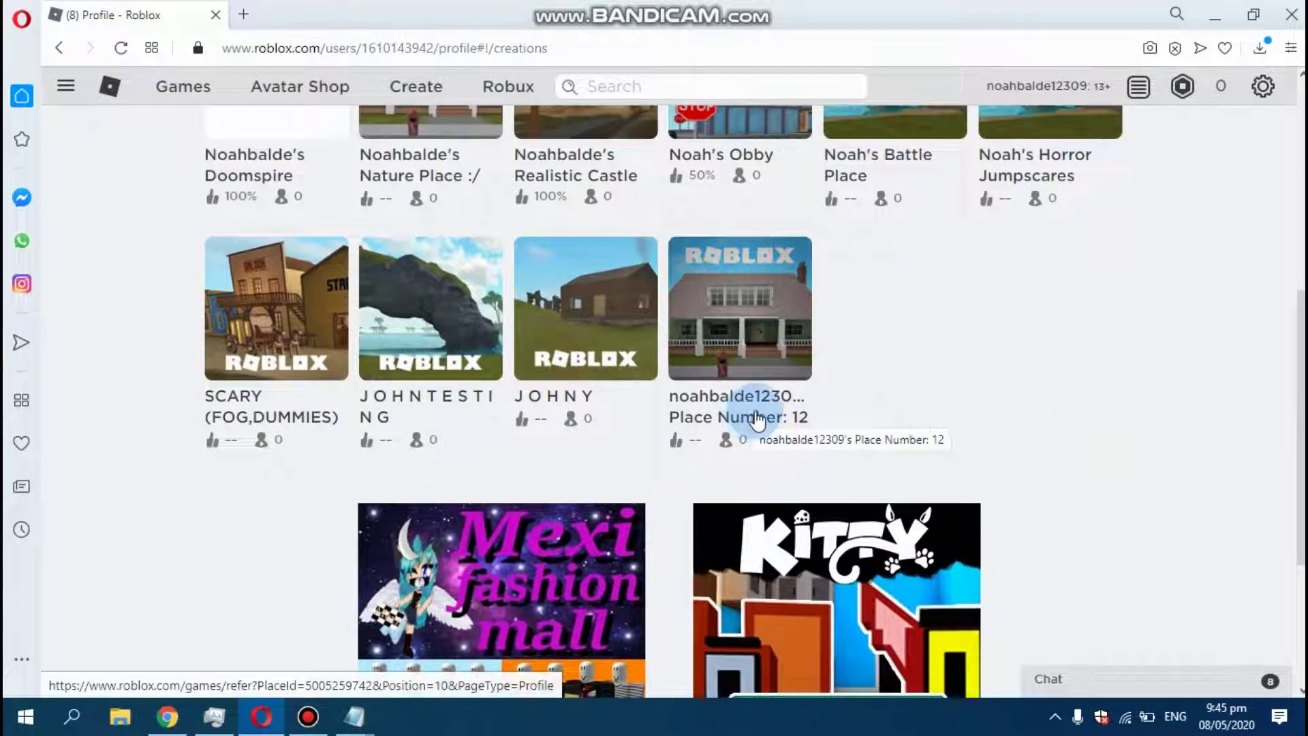
Step: Open the Place Number 12 game page, launch it, and dismiss the download prompt
{"action": "left_click", "coordinate": [748, 366]}
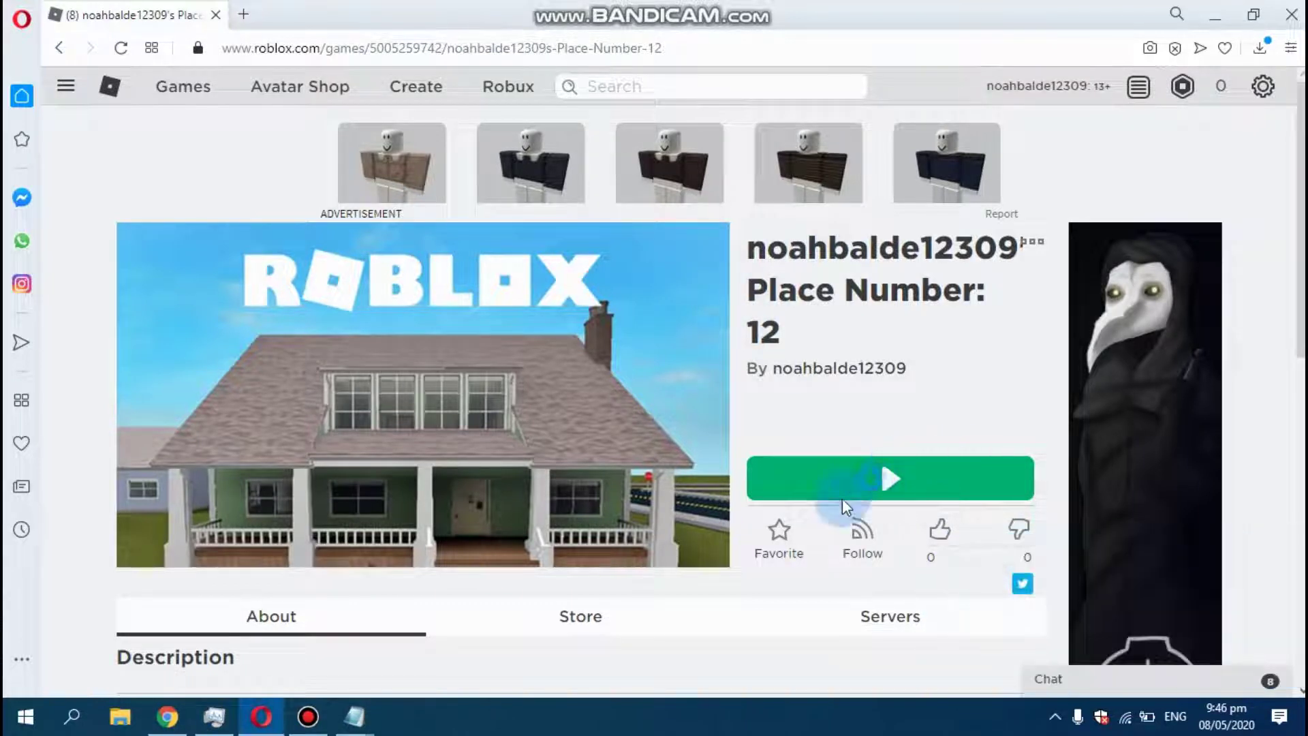
{"action": "left_click", "coordinate": [844, 480]}
{"action": "left_click", "coordinate": [765, 233]}
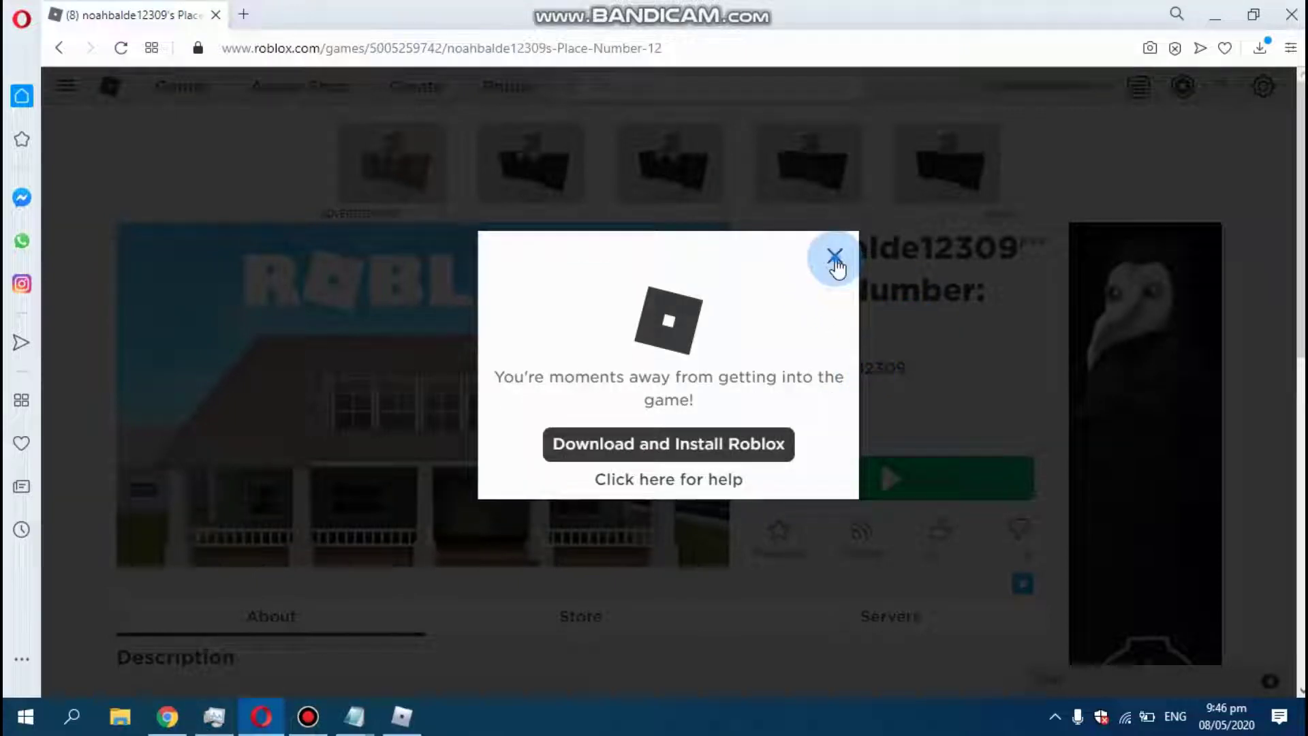
{"action": "left_click", "coordinate": [836, 266]}
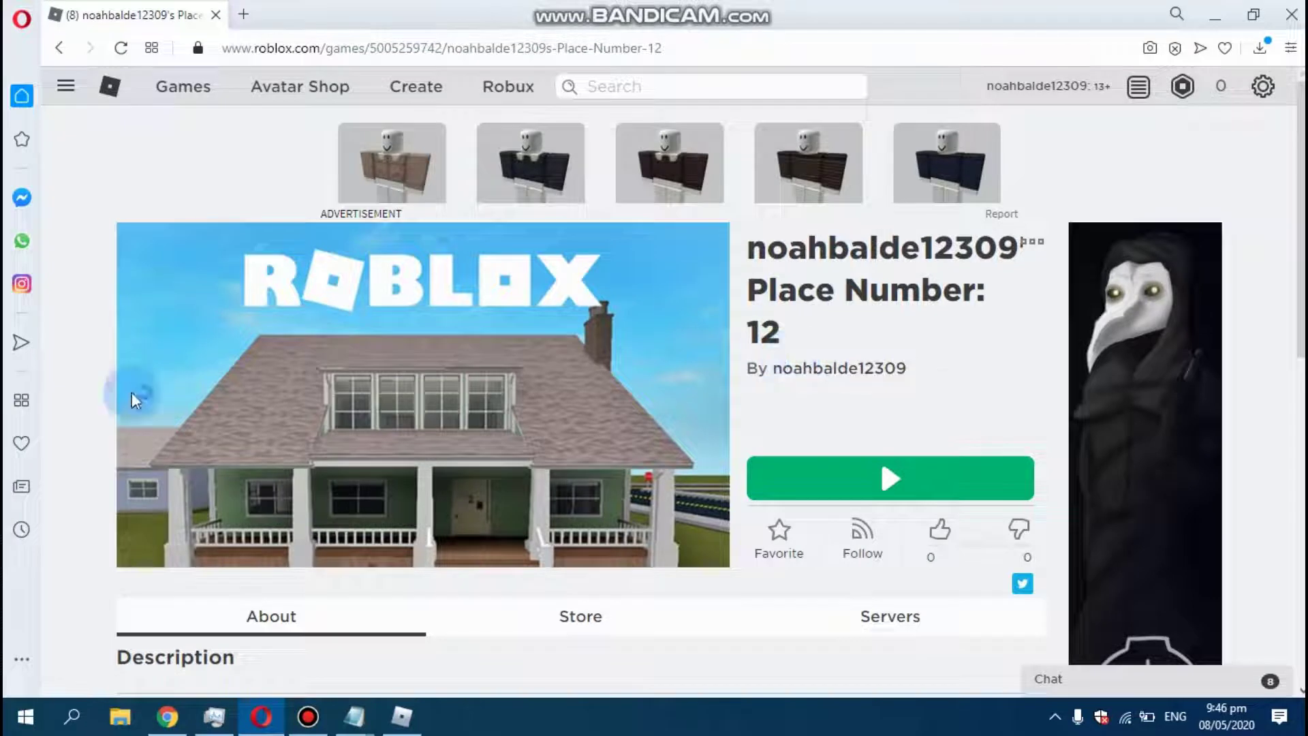
{"action": "scroll", "coordinate": [450, 490], "scroll_direction": "down", "scroll_amount": 2}
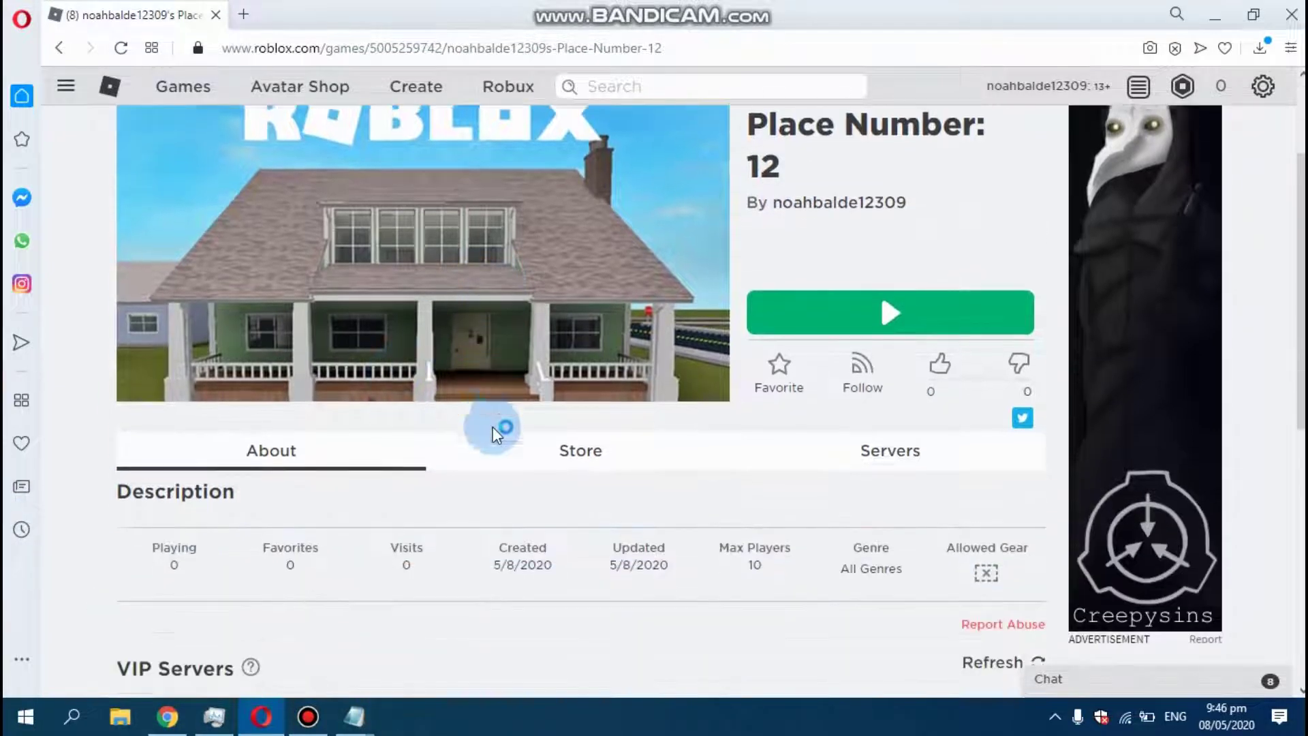
{"action": "scroll", "coordinate": [497, 429], "scroll_direction": "down", "scroll_amount": 2}
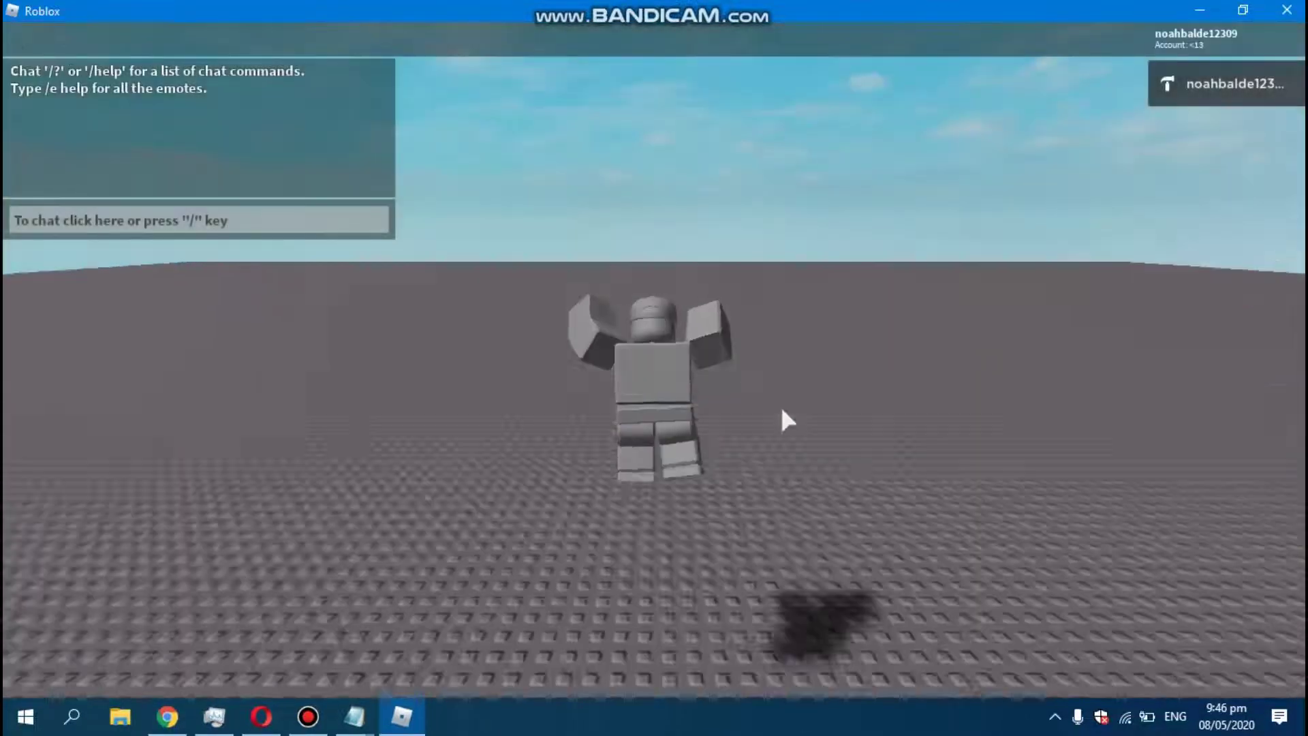
Step: Move the avatar around and send the '/e help' and '/e ridethepony' chat commands
{"action": "key", "text": "w"}
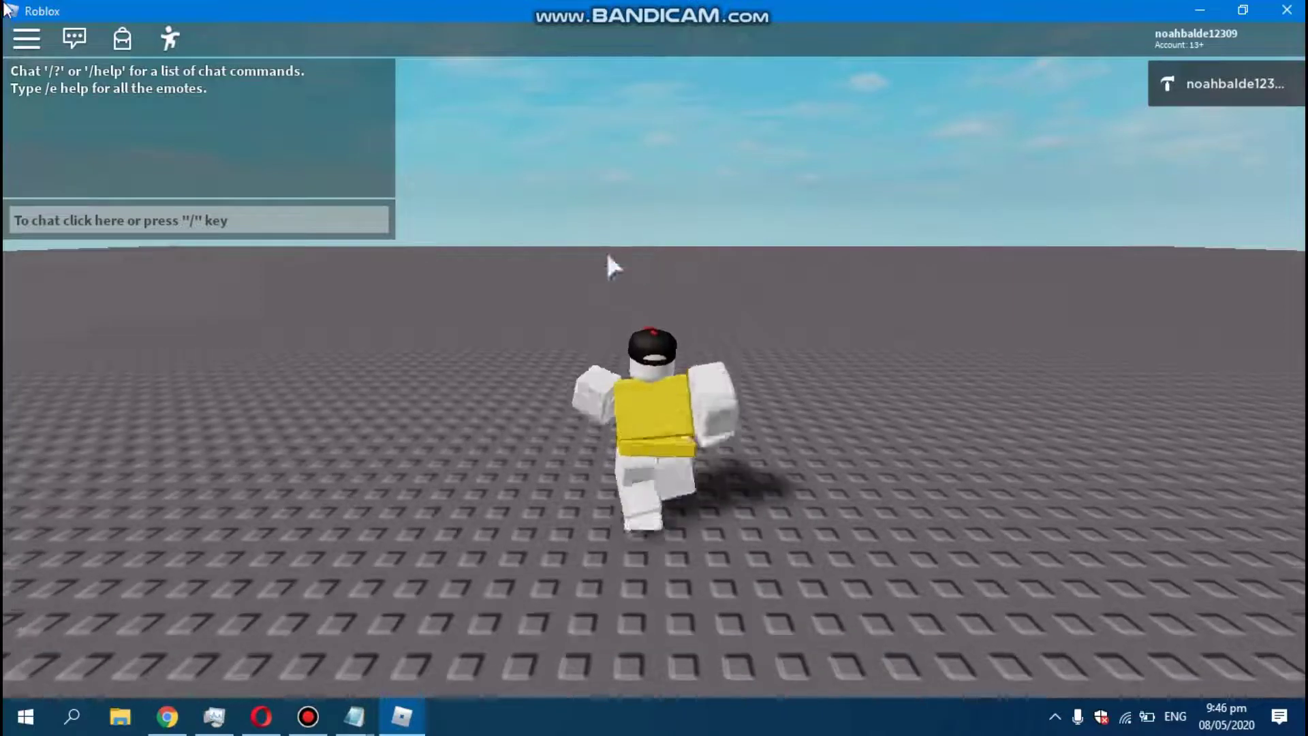
{"action": "key", "text": "s"}
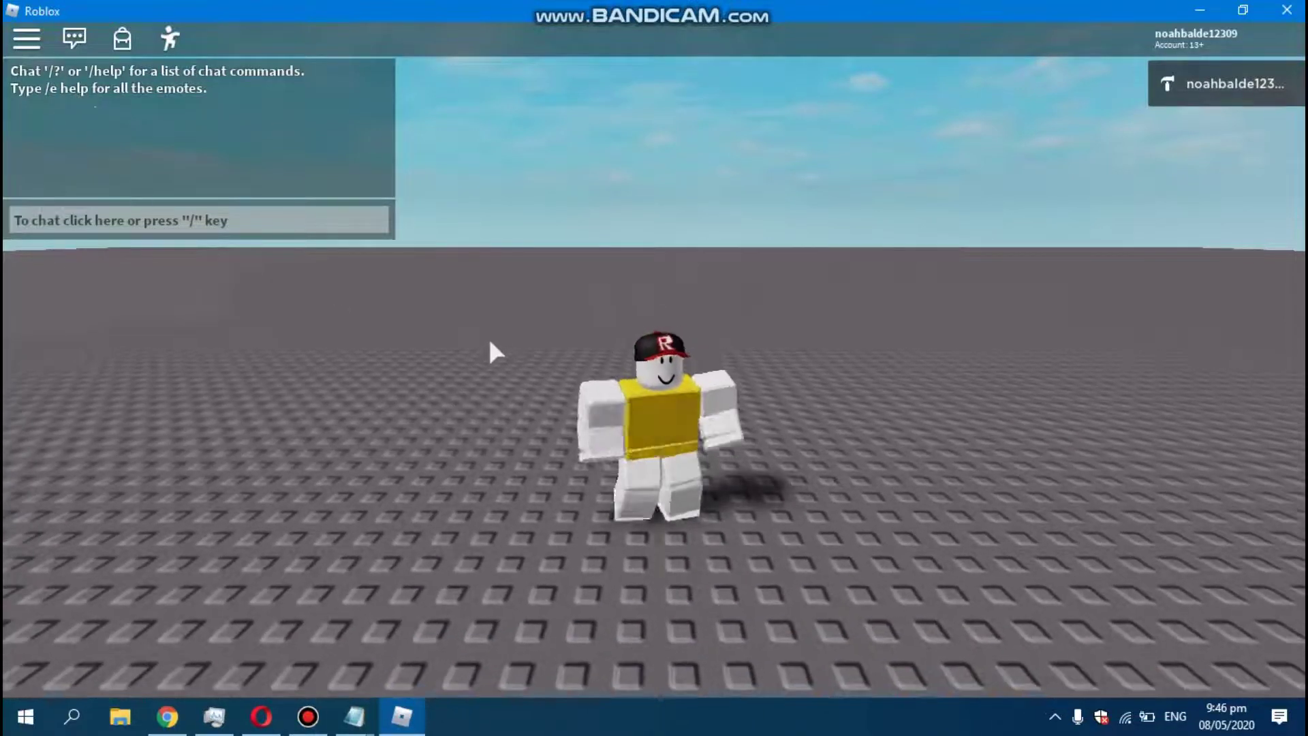
{"action": "key", "text": "slash"}
{"action": "key", "text": "Return"}
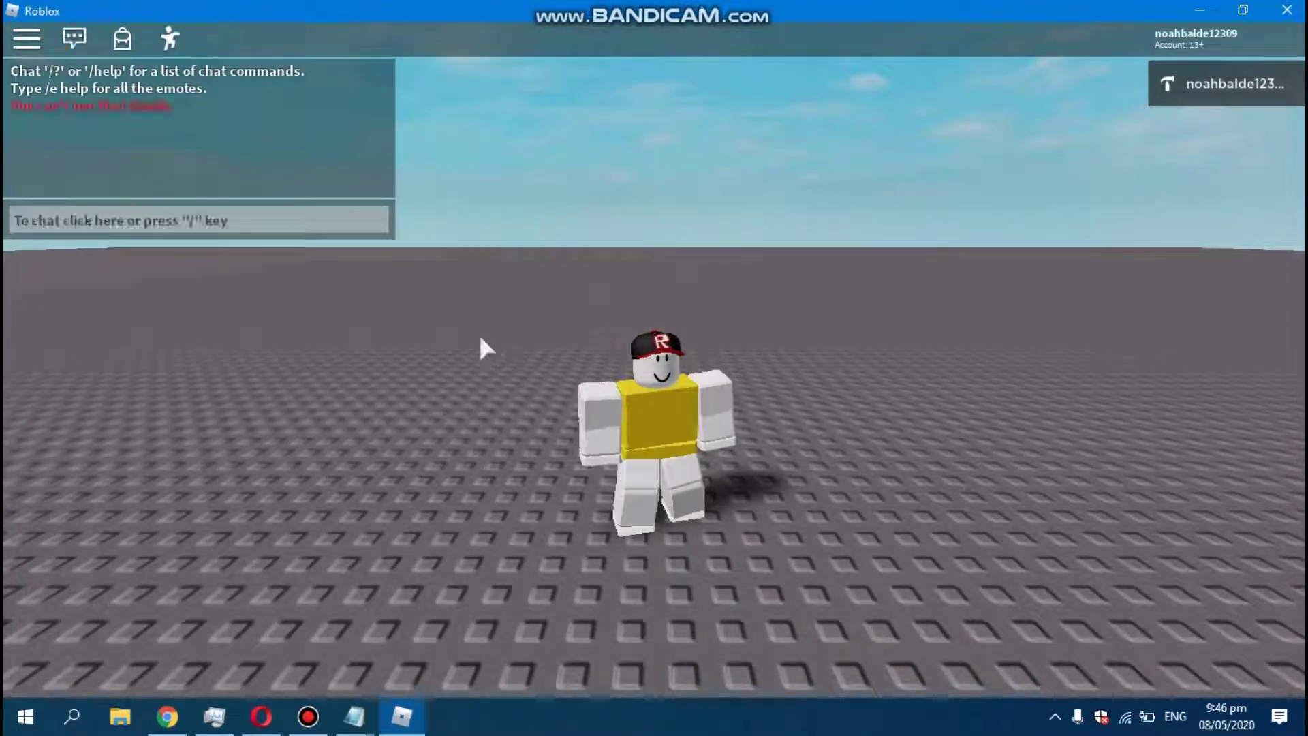
{"action": "key", "text": "a"}
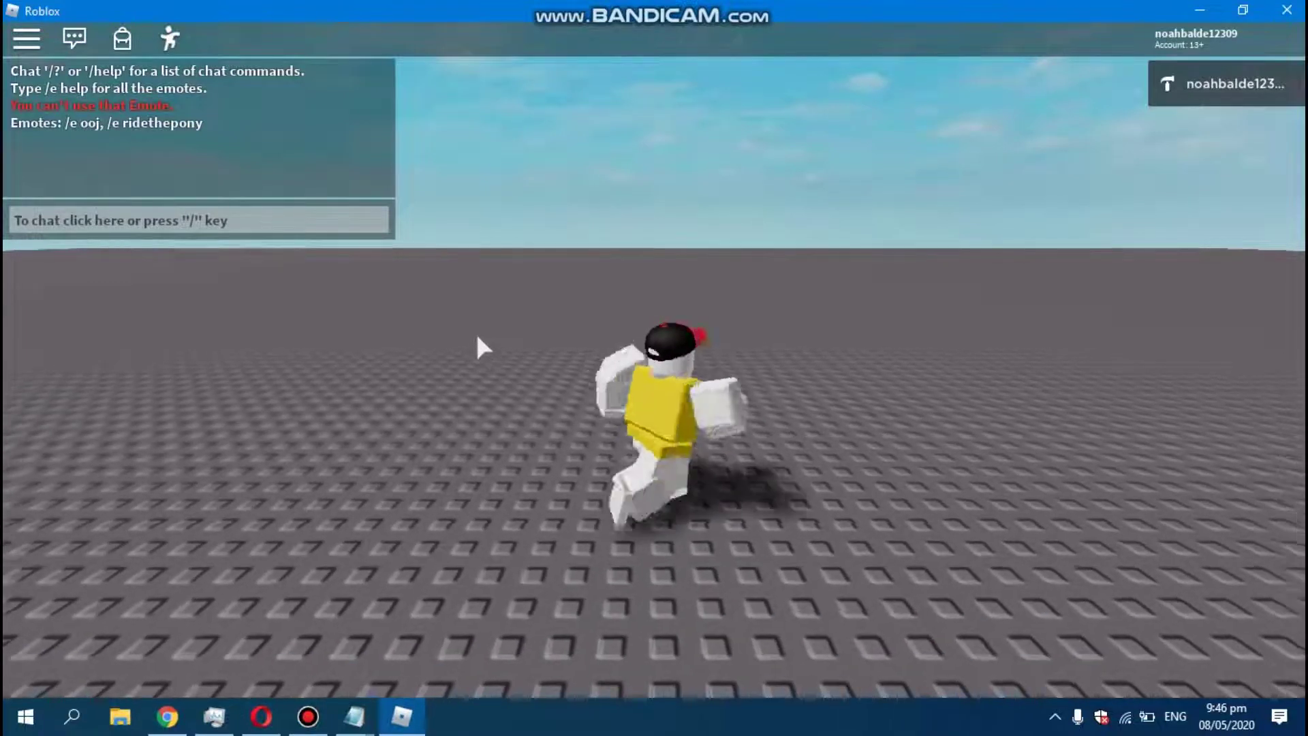
{"action": "key", "text": "slash"}
{"action": "type", "text": "/e rid"}
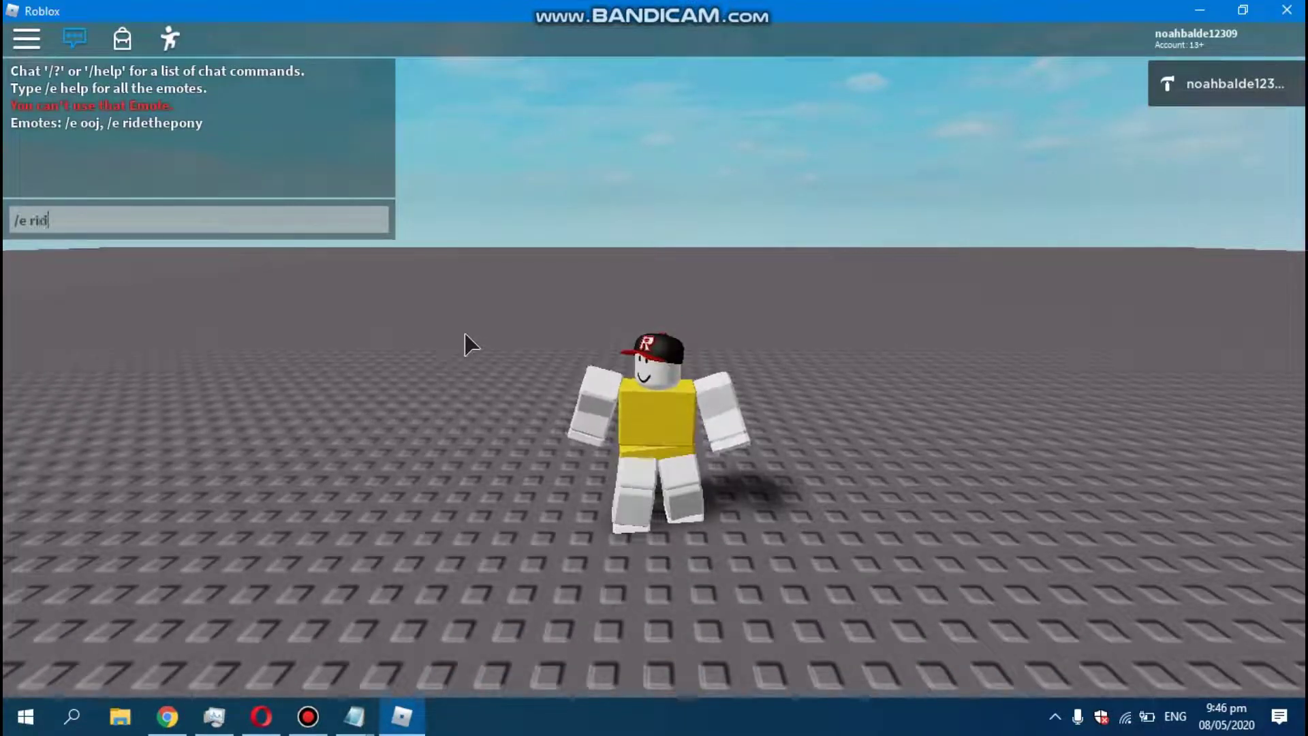
{"action": "type", "text": "ethepony"}
{"action": "key", "text": "Return"}
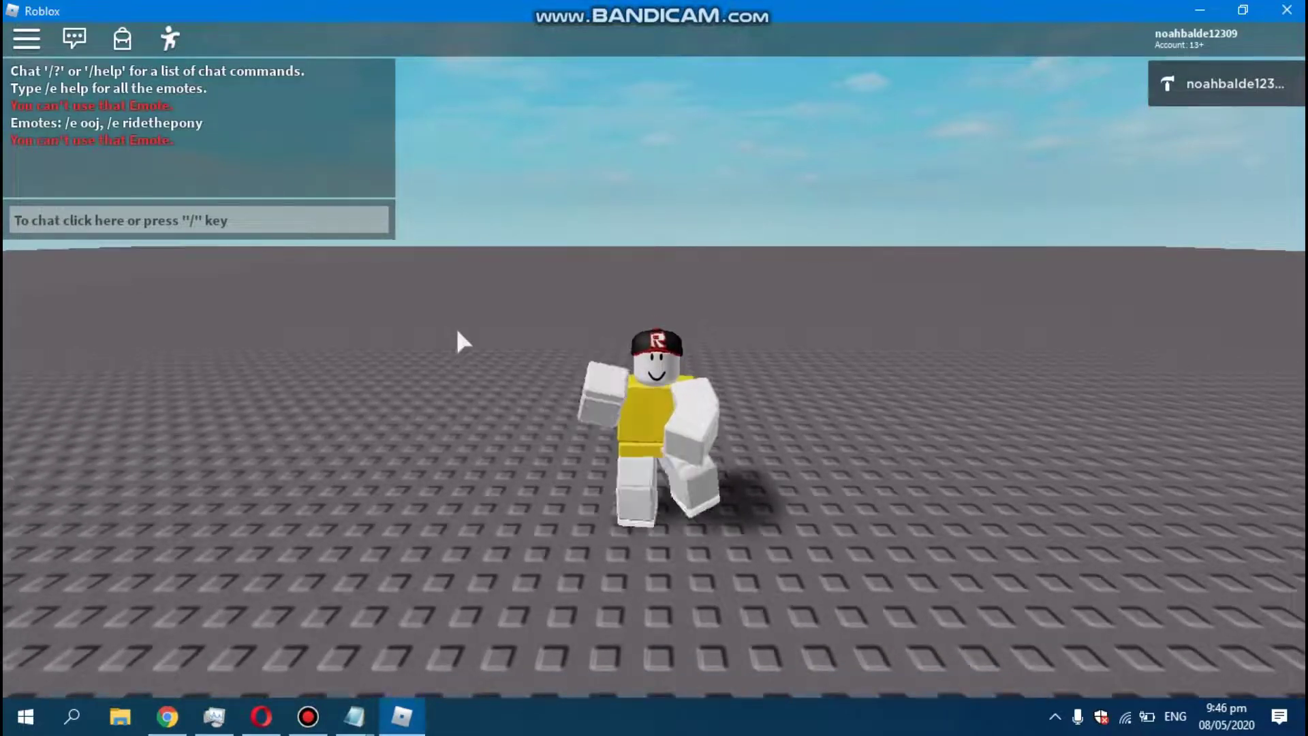
Step: Abandon the unfinished chat message and reset the character from the game menu
{"action": "key", "text": "slash"}
{"action": "type", "text": "/e oo"}
{"action": "key", "text": "Escape"}
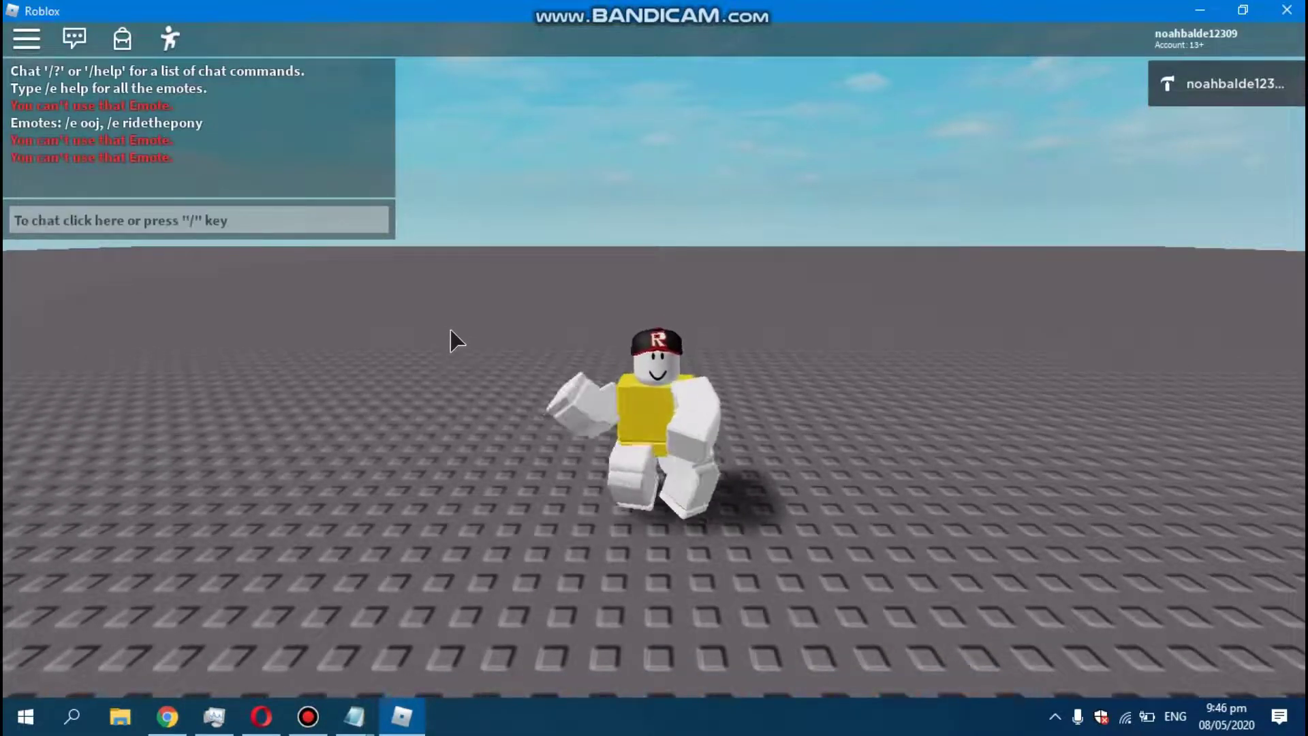
{"action": "key", "text": "Escape"}
{"action": "key", "text": "r"}
{"action": "key", "text": "Return"}
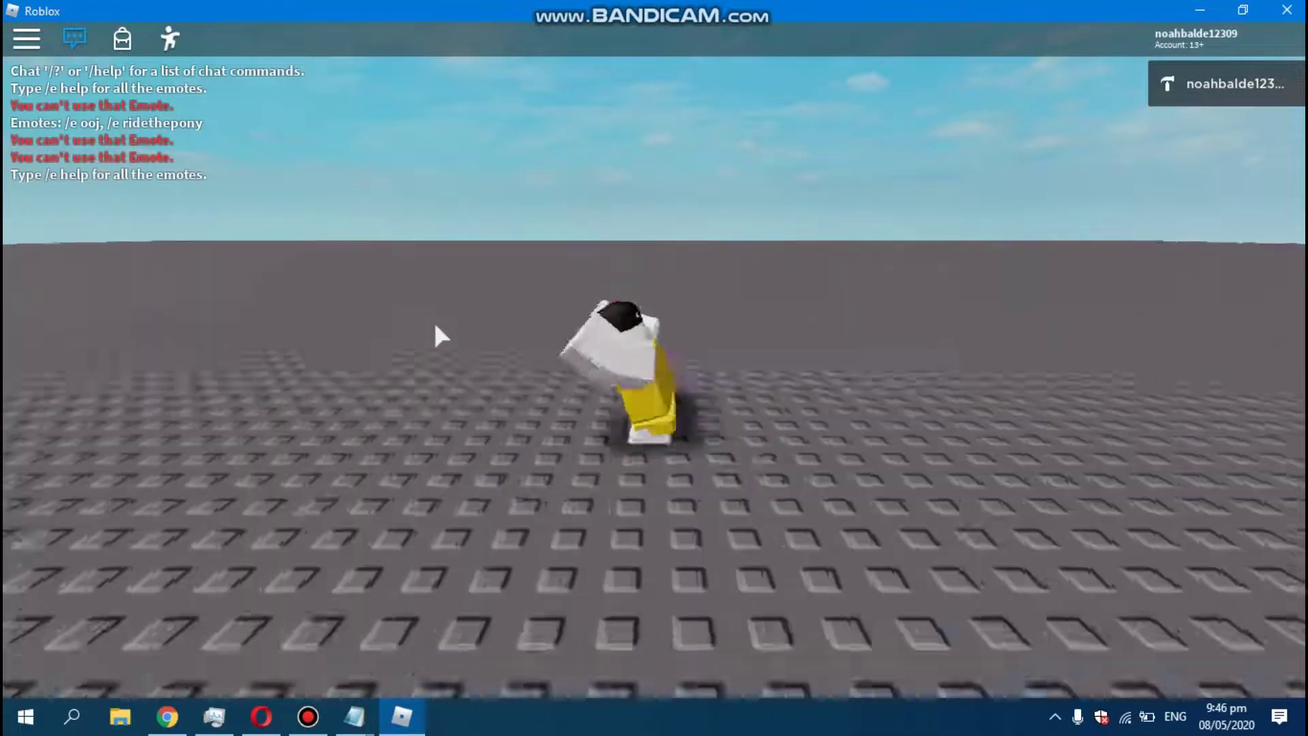
Step: Chat '/e ooj', hide the chat, and orbit the camera around the dancing avatar
{"action": "key", "text": "slash"}
{"action": "type", "text": "/e ooj"}
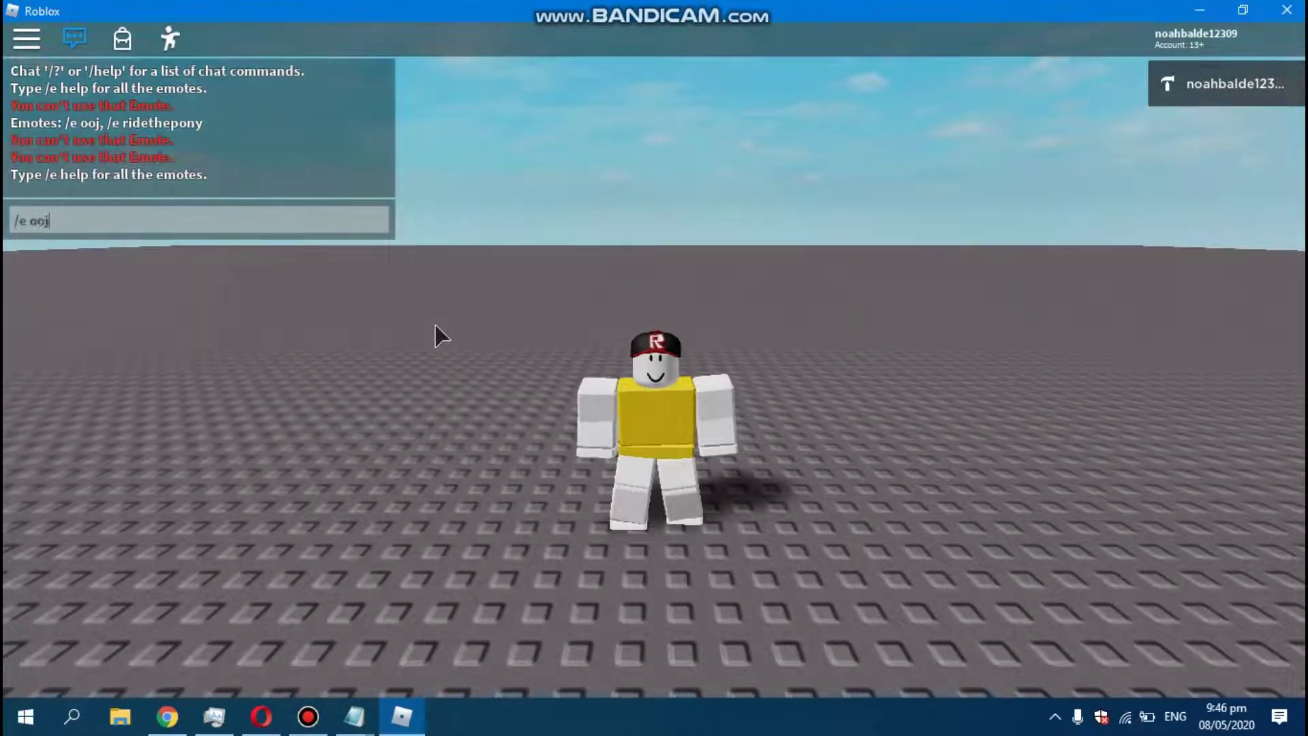
{"action": "key", "text": "Return"}
{"action": "right_click_drag", "start_coordinate": [603, 353], "coordinate": [728, 353]}
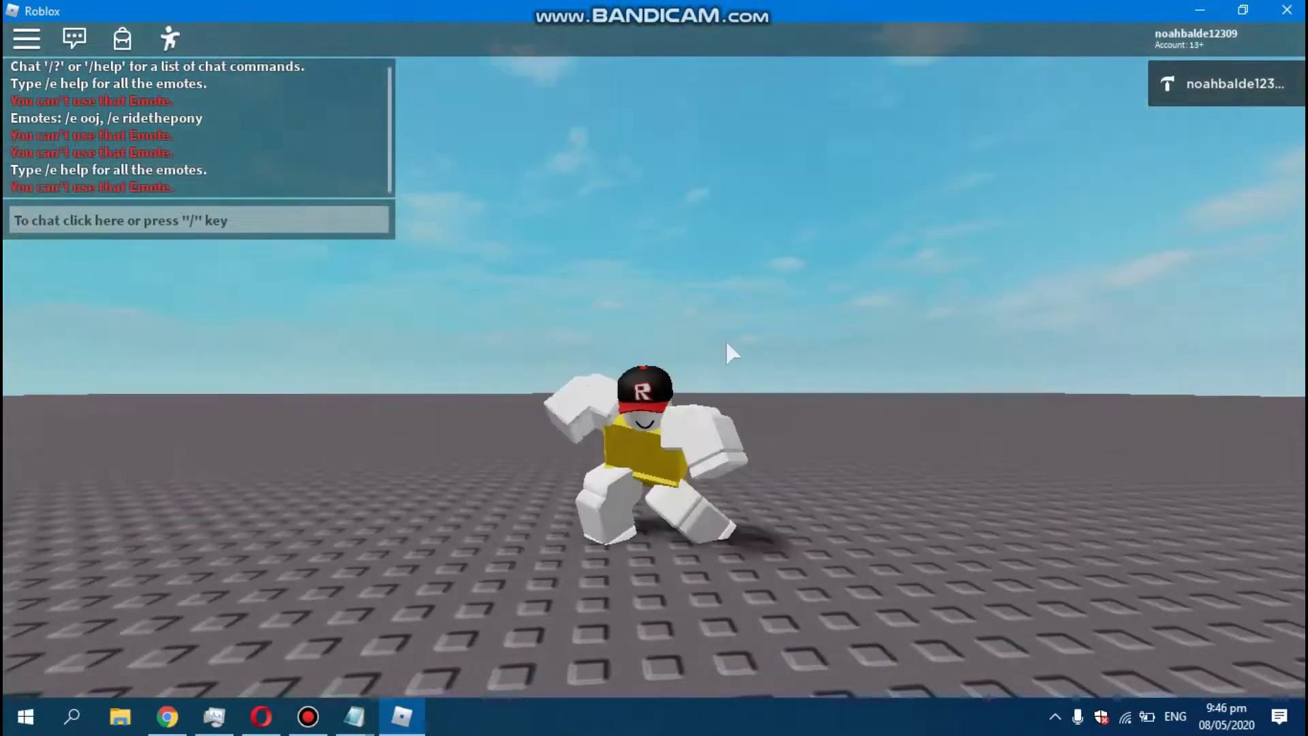
{"action": "scroll", "coordinate": [728, 352], "scroll_direction": "up", "scroll_amount": 3}
{"action": "scroll", "coordinate": [728, 353], "scroll_direction": "up", "scroll_amount": 2}
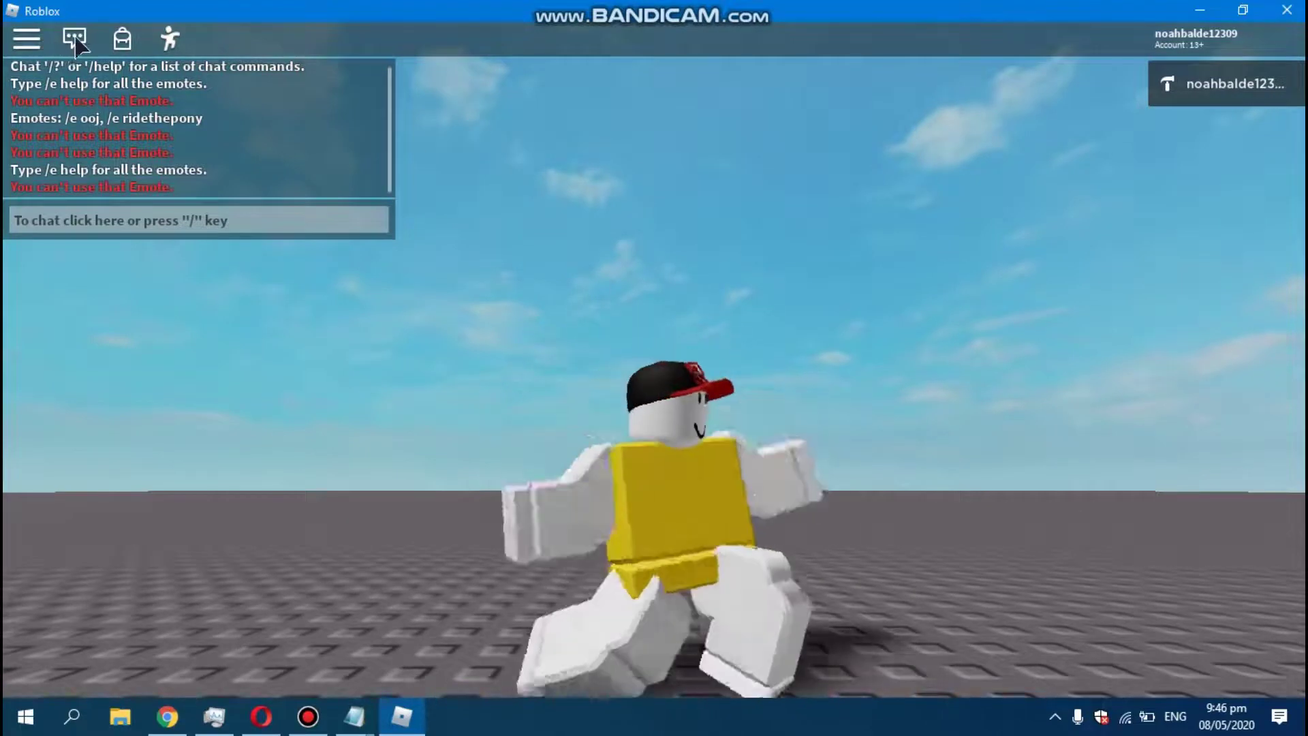
{"action": "left_click", "coordinate": [74, 41]}
{"action": "right_click_drag", "start_coordinate": [1066, 495], "coordinate": [1066, 496]}
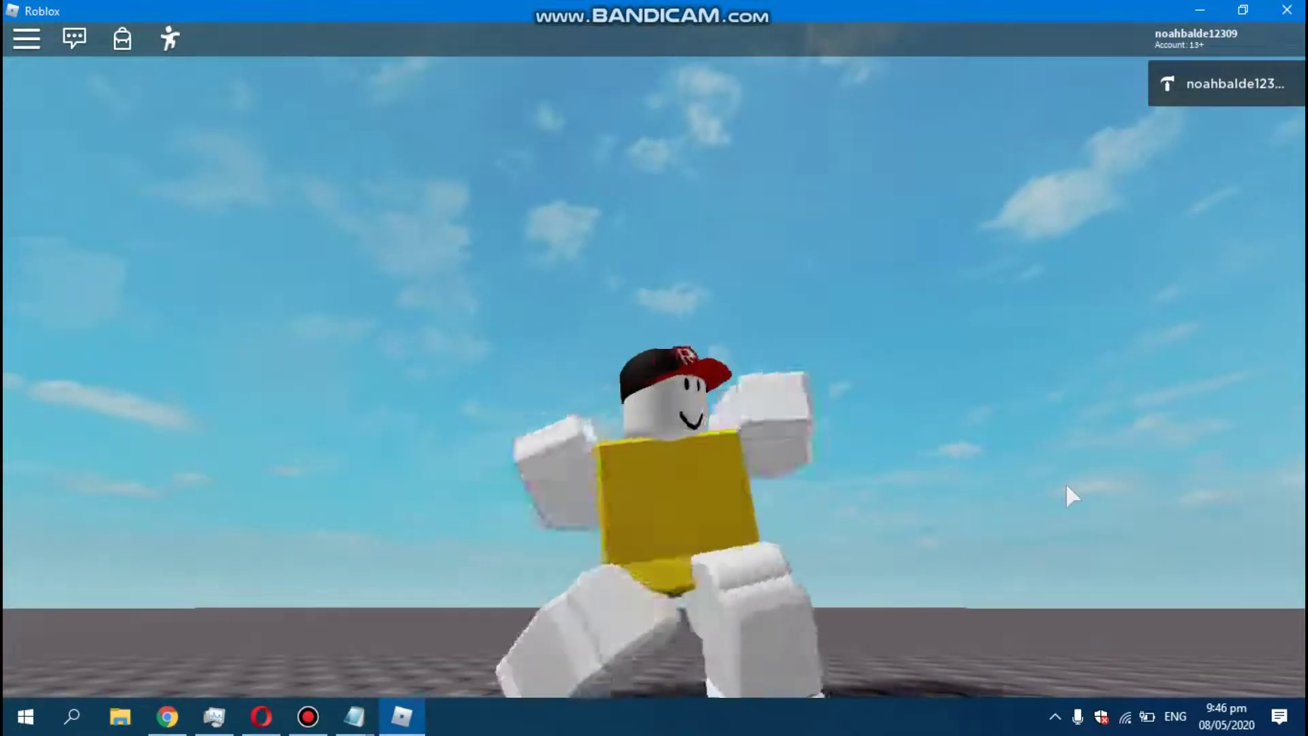
{"action": "right_click_drag", "start_coordinate": [1067, 487], "coordinate": [1066, 488]}
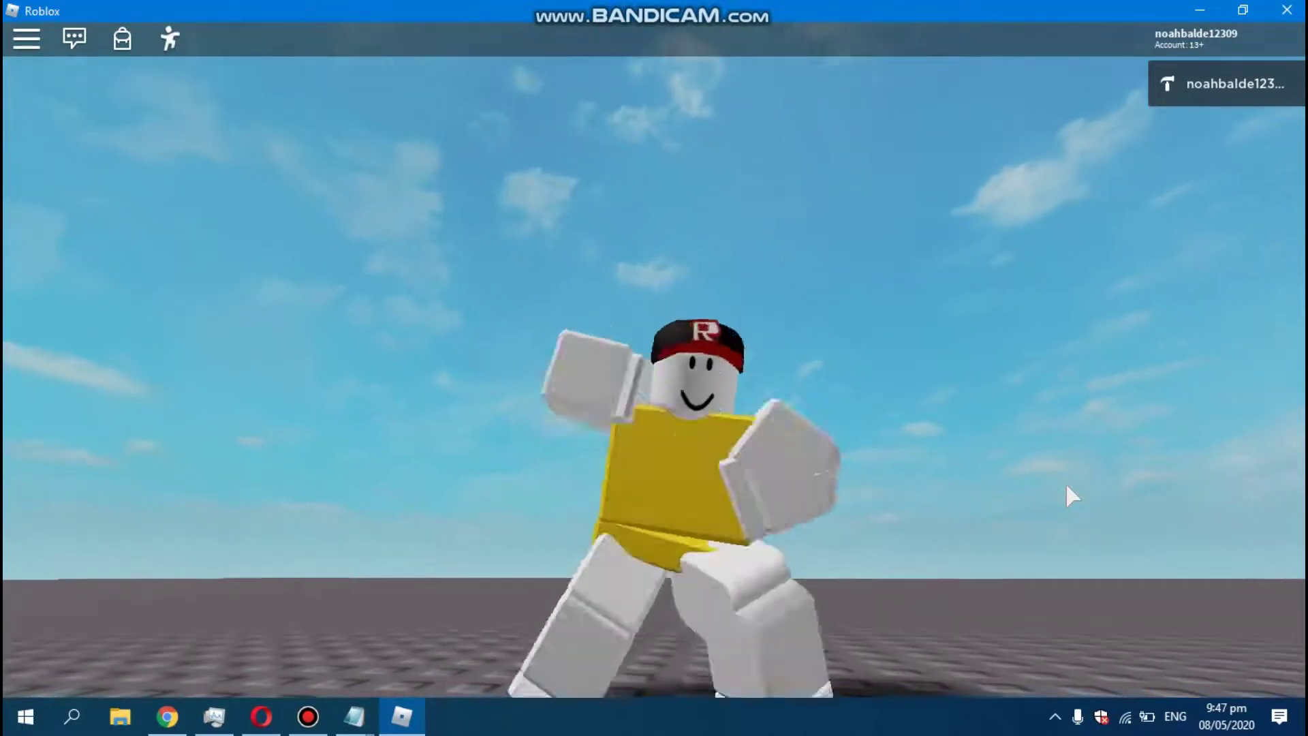